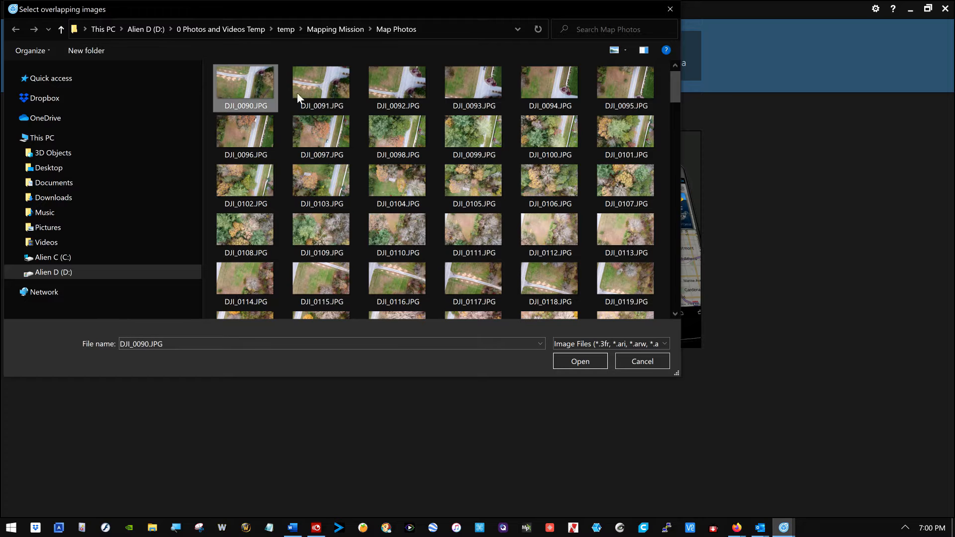
Step: Import the overlapping drone photos DJI_0090.JPG through DJI_0240.JPG from the Map Photos folder
drag(673, 80, 685, 303)
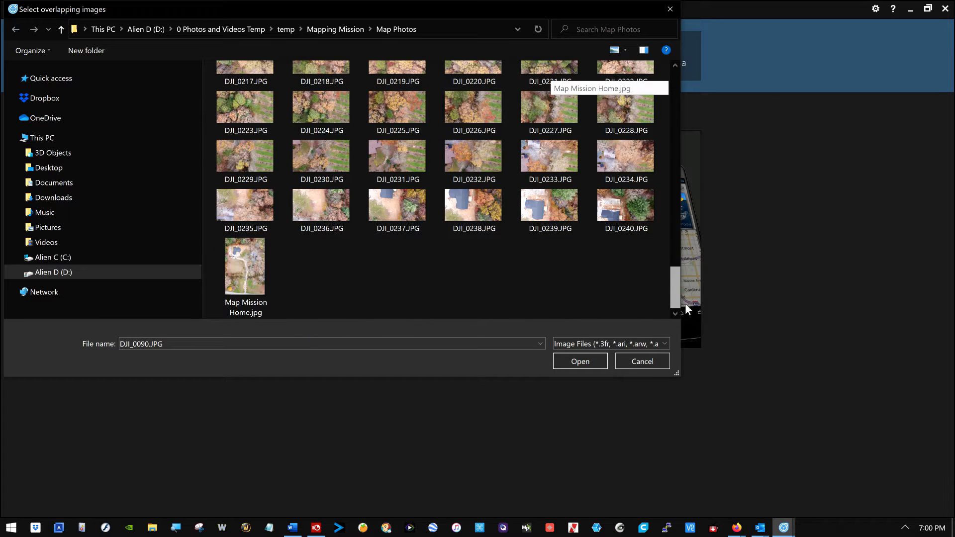
shift+click(624, 212)
click(589, 363)
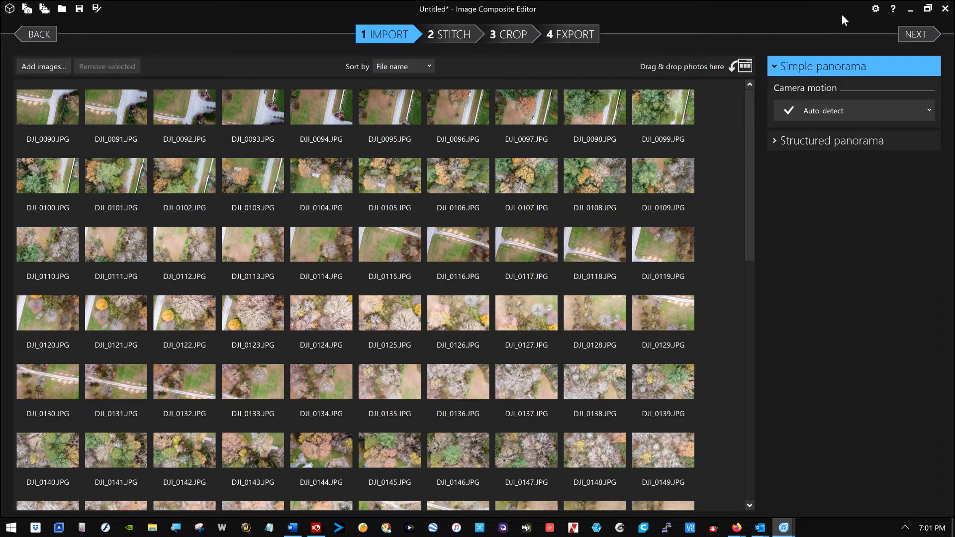
Step: Stitch the imported photos with auto-detected camera motion, and auto-complete the missing areas of the panorama at the crop stage
click(912, 34)
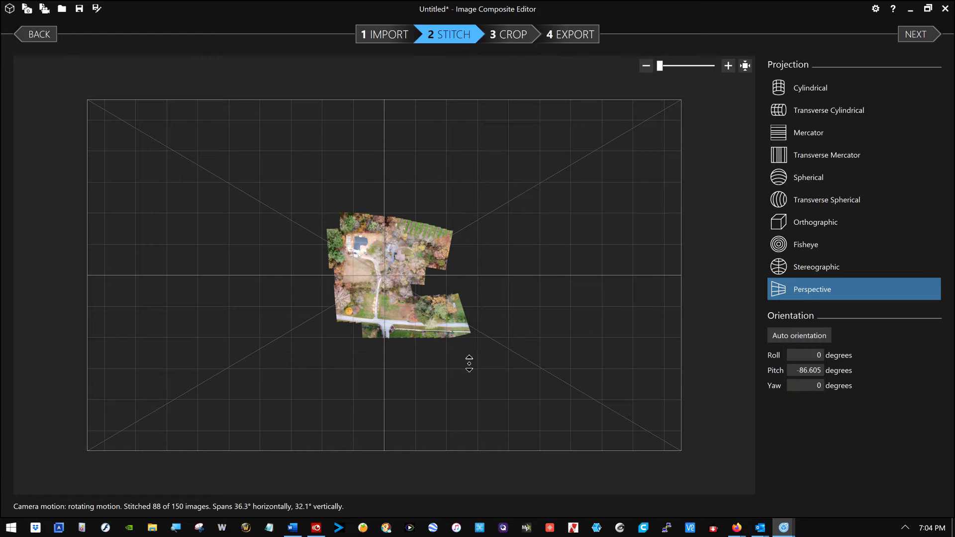
scroll(485, 334, up, 3)
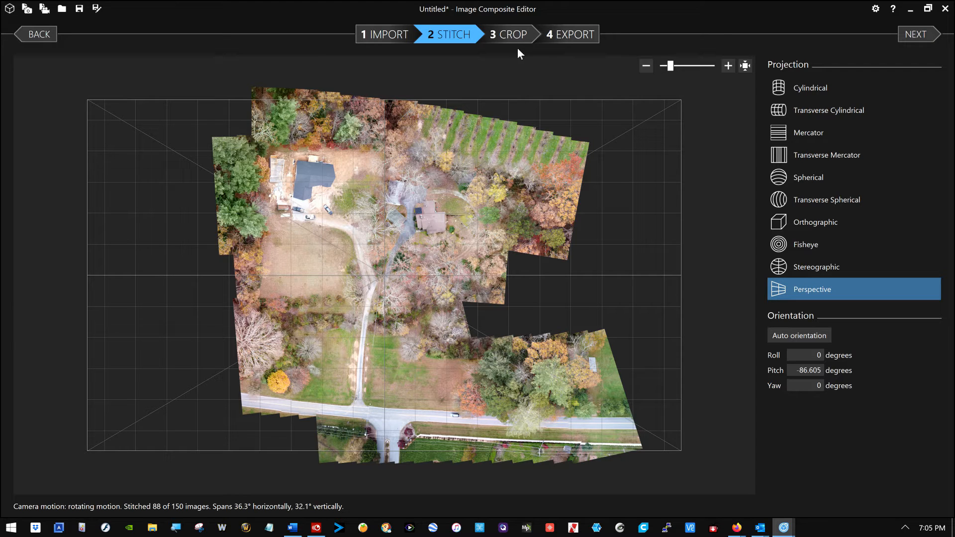
click(915, 34)
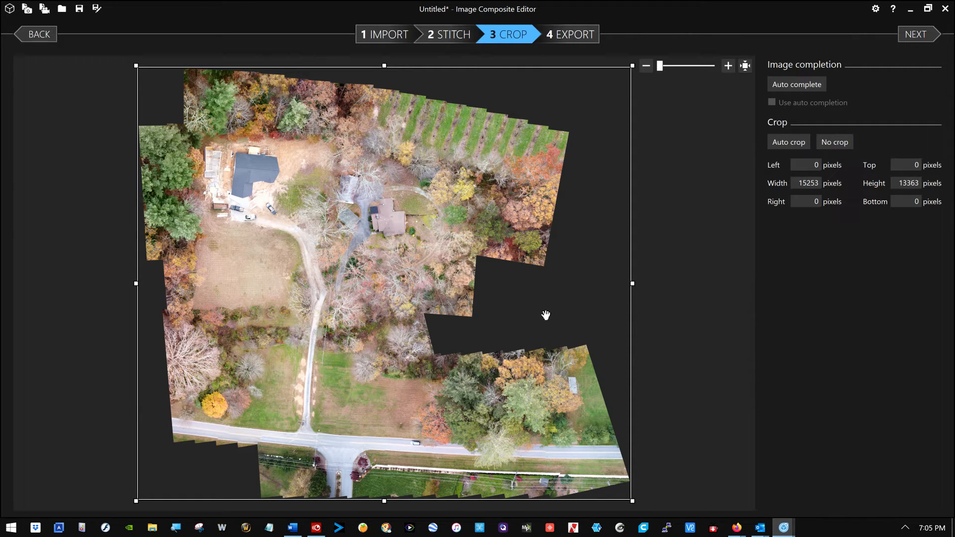
click(791, 86)
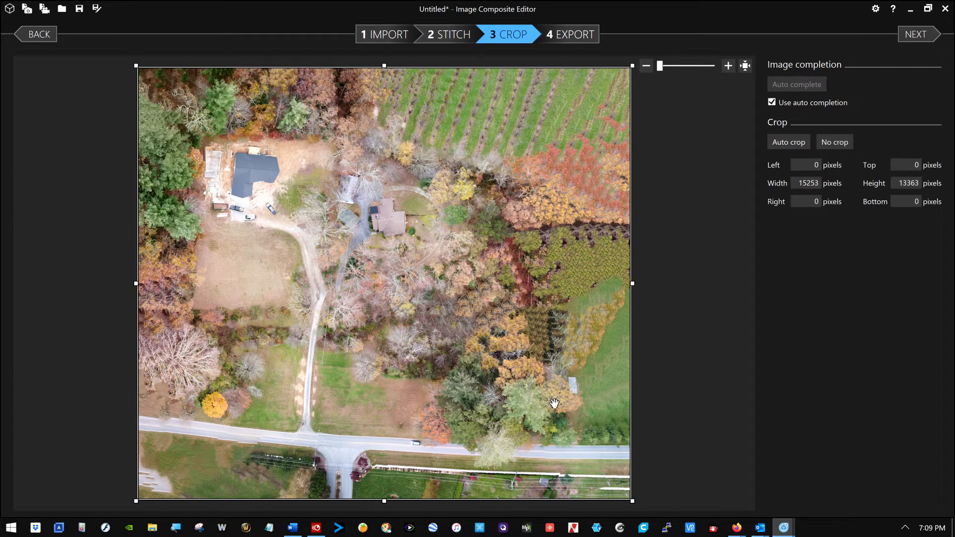
Step: Examine the auto-completed trees, fields and road along the panorama's right side up close for fill and stitching quality
scroll(507, 314, up, 5)
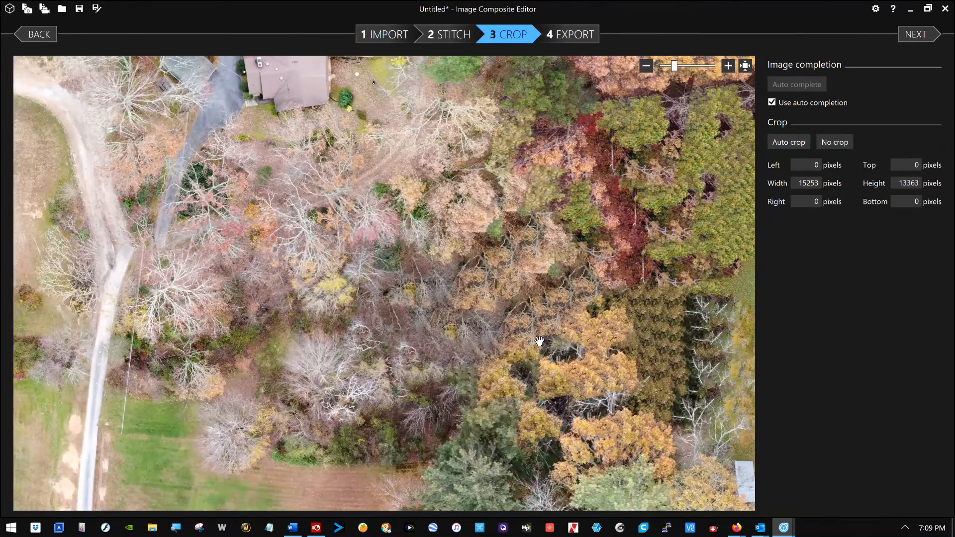
scroll(539, 341, up, 2)
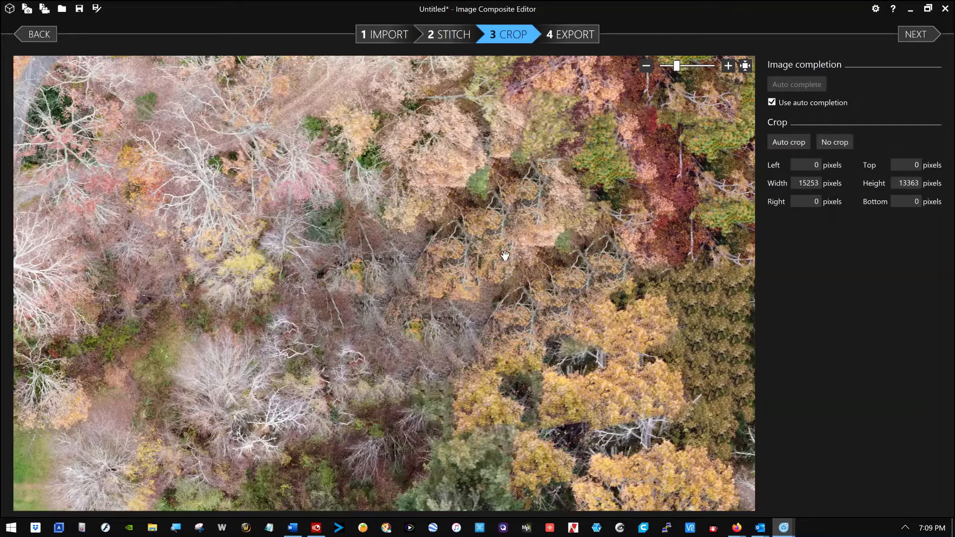
drag(522, 164, 260, 151)
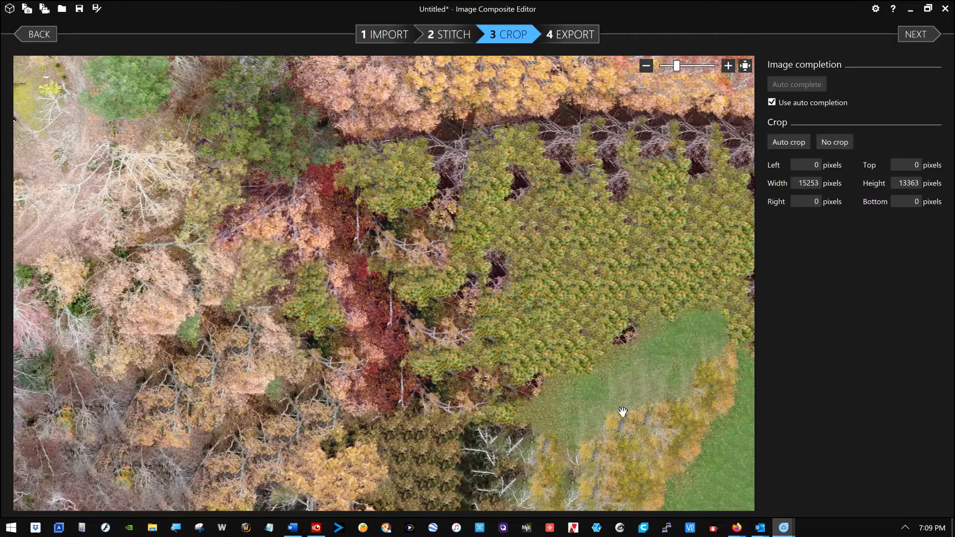
drag(603, 444, 578, 166)
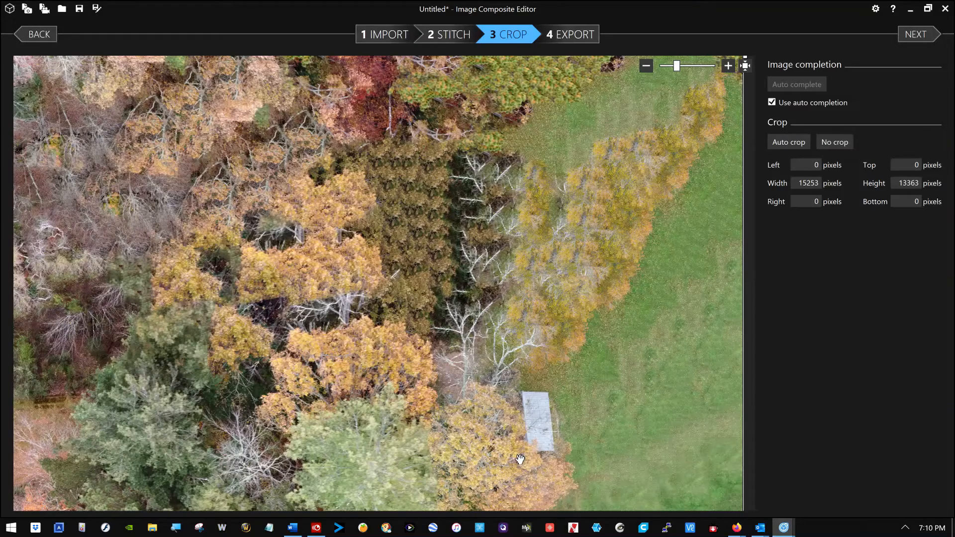
drag(492, 475, 499, 111)
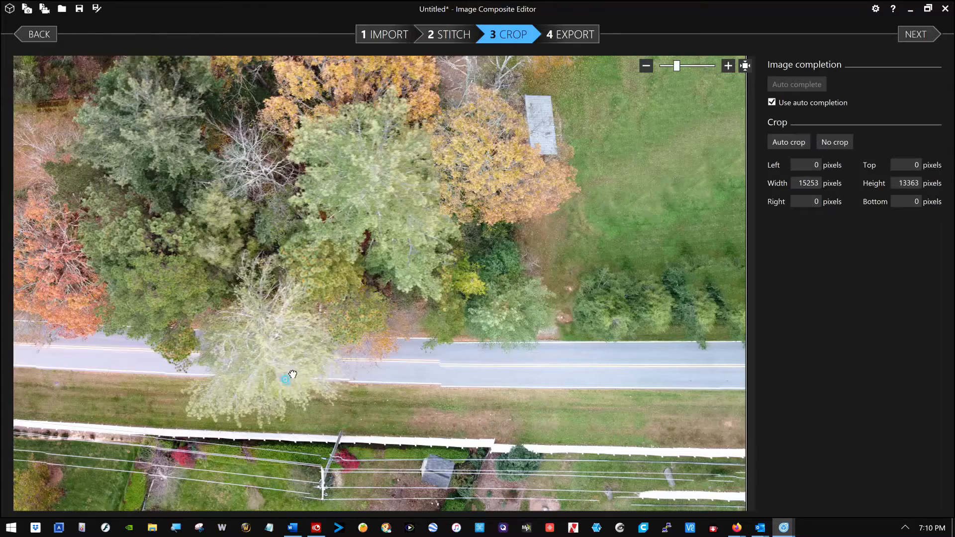
drag(288, 378, 307, 345)
drag(269, 271, 452, 268)
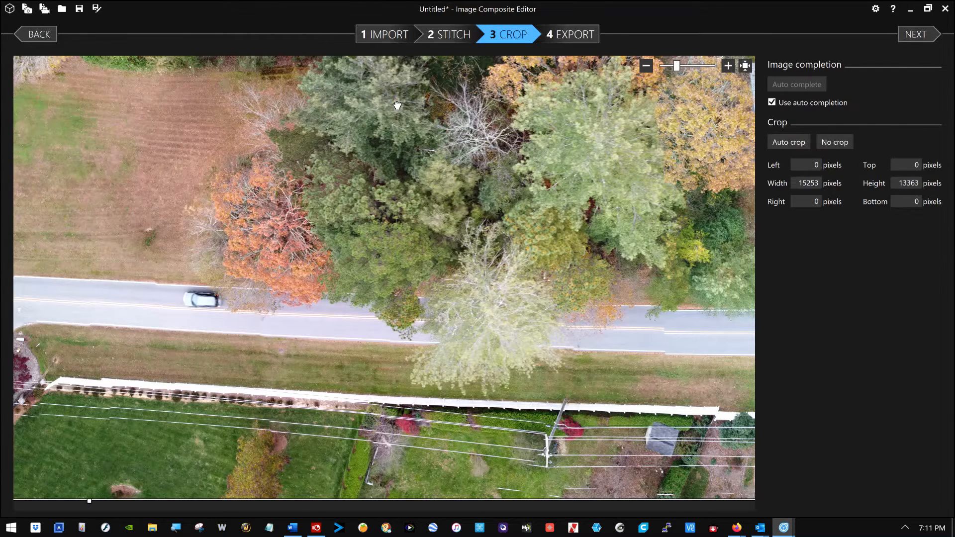
drag(397, 106, 337, 280)
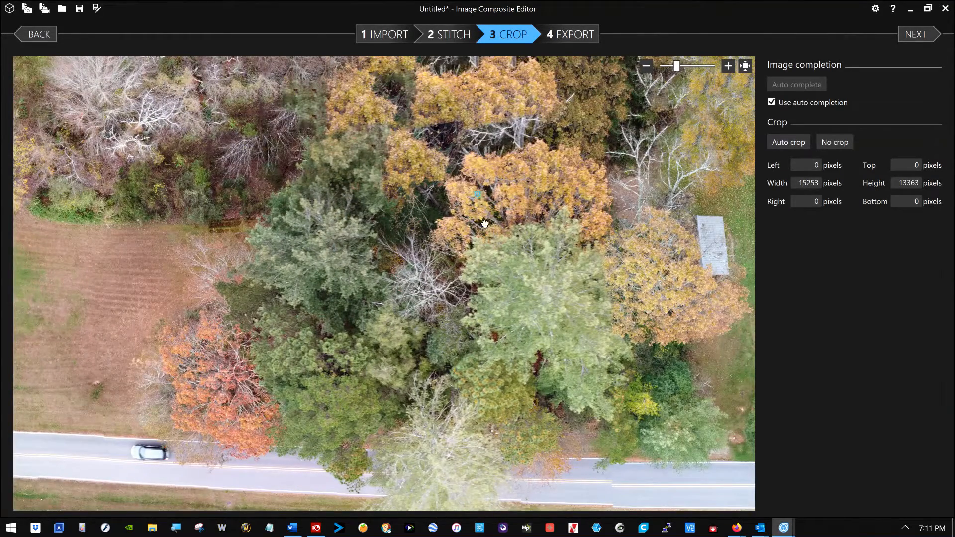
drag(489, 228, 486, 363)
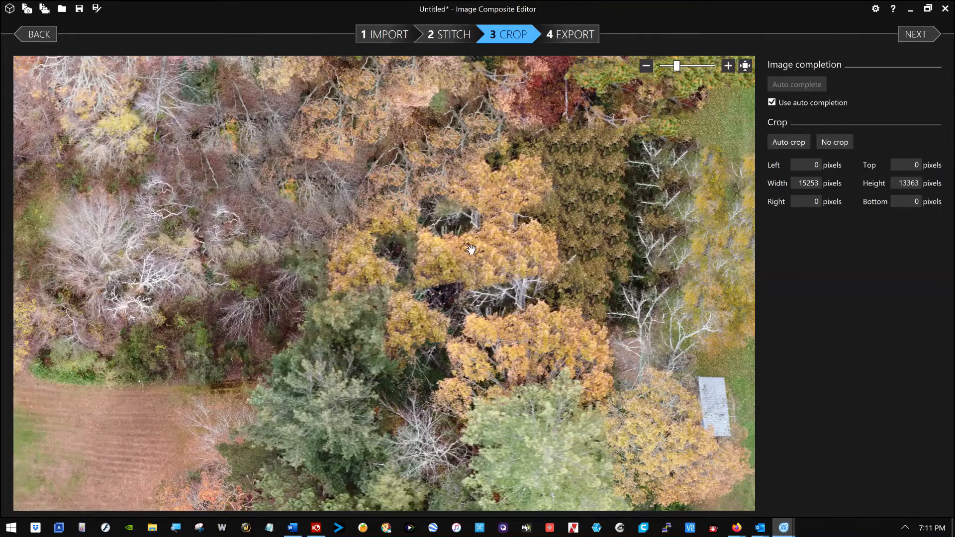
drag(470, 250, 249, 347)
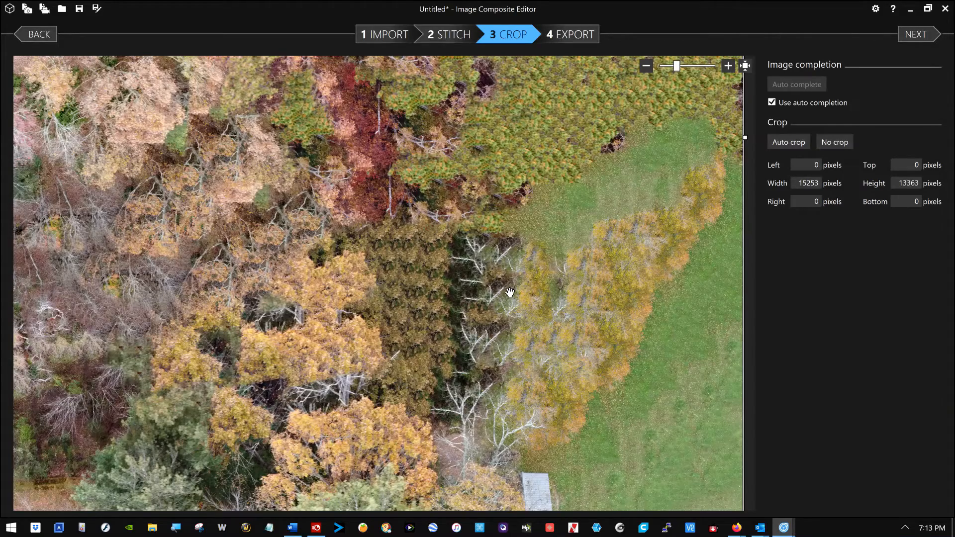
drag(462, 122, 529, 536)
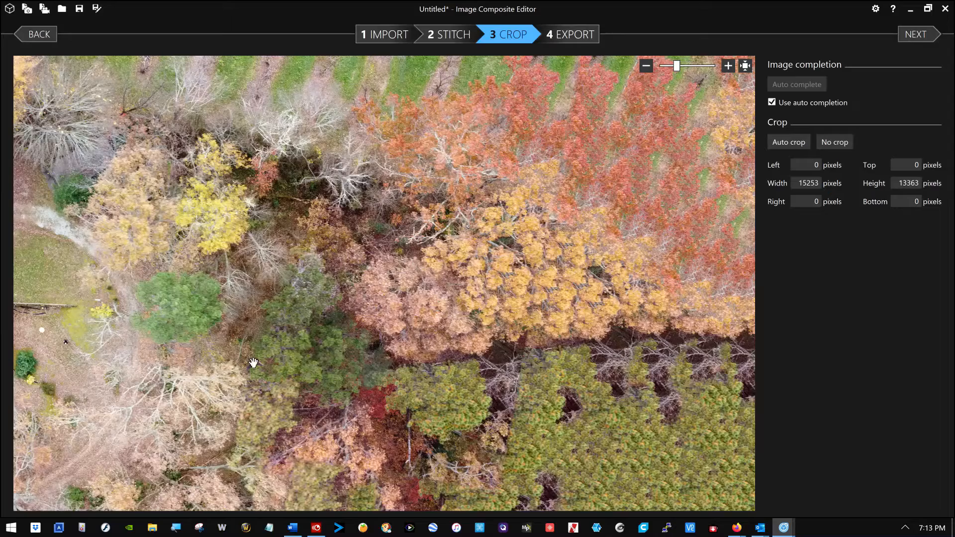
drag(364, 347, 622, 343)
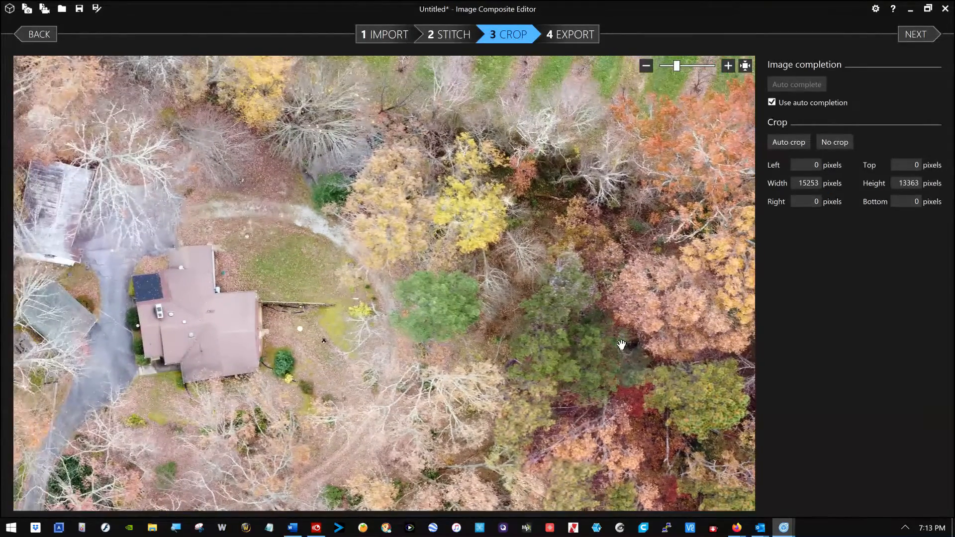
Step: Examine the detail of the brown-roofed house, its yard and the surrounding trees in the stitched image
scroll(451, 329, down, 1)
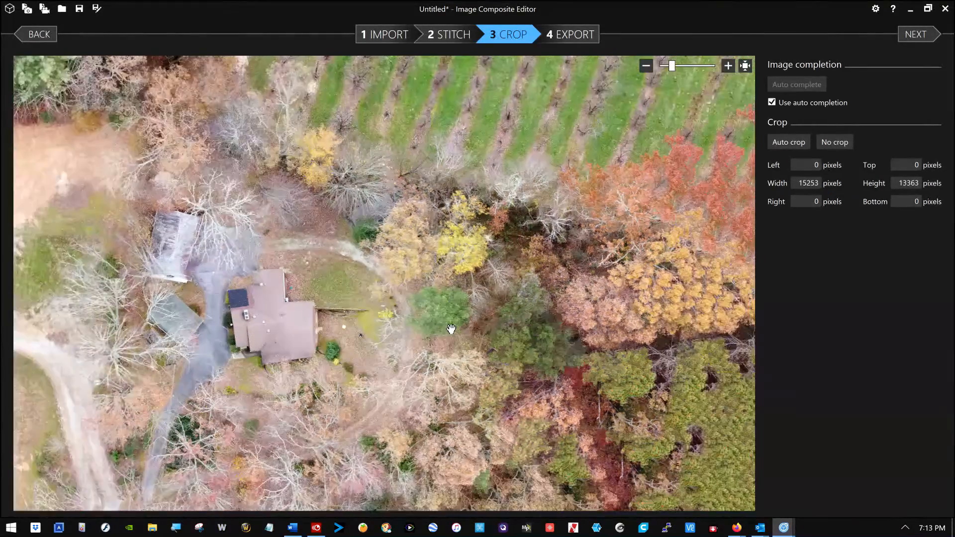
scroll(451, 329, down, 1)
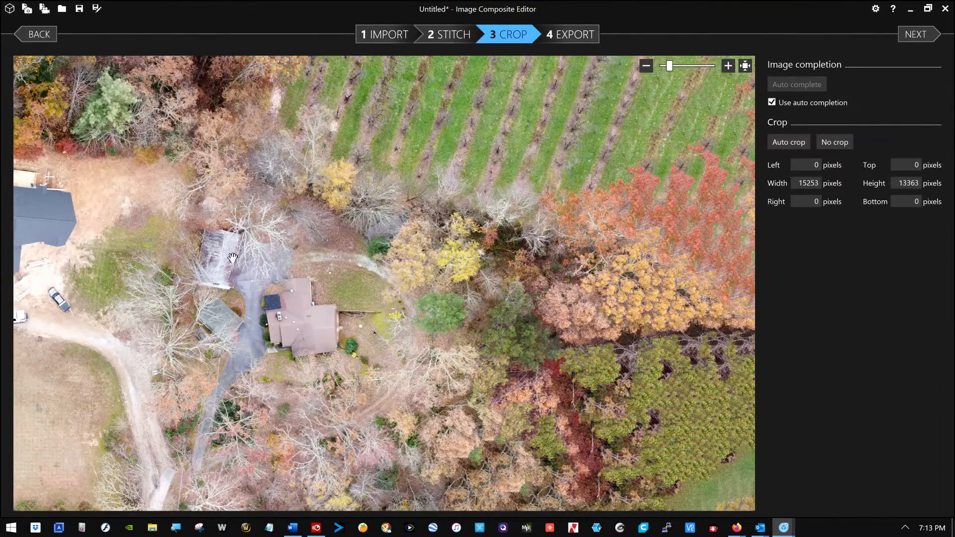
drag(355, 420, 396, 288)
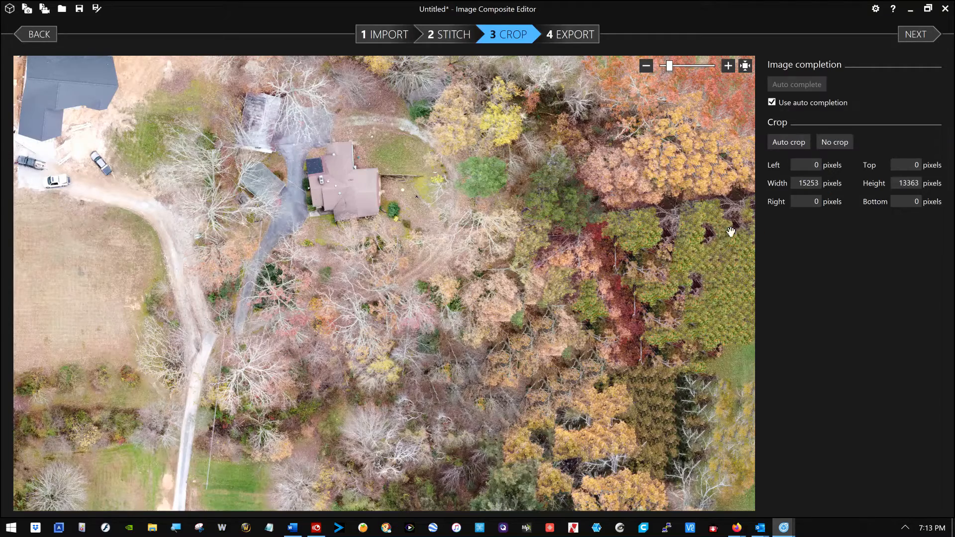
scroll(475, 254, up, 3)
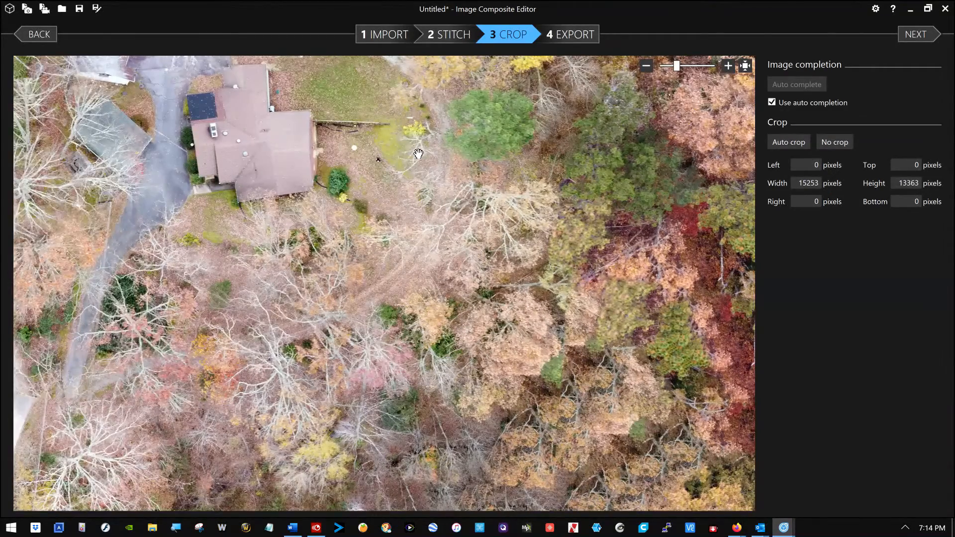
drag(394, 194, 401, 284)
drag(380, 271, 367, 248)
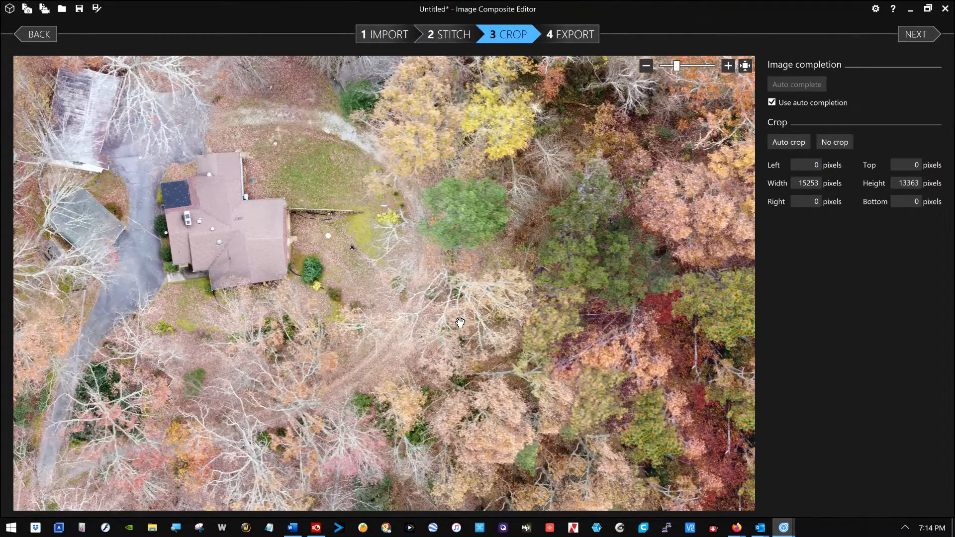
scroll(459, 322, up, 3)
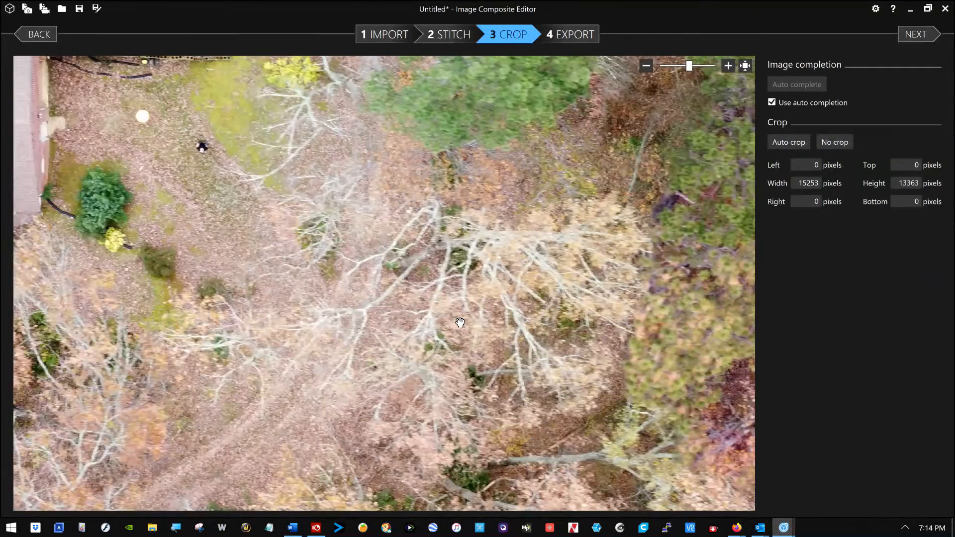
drag(249, 273, 494, 304)
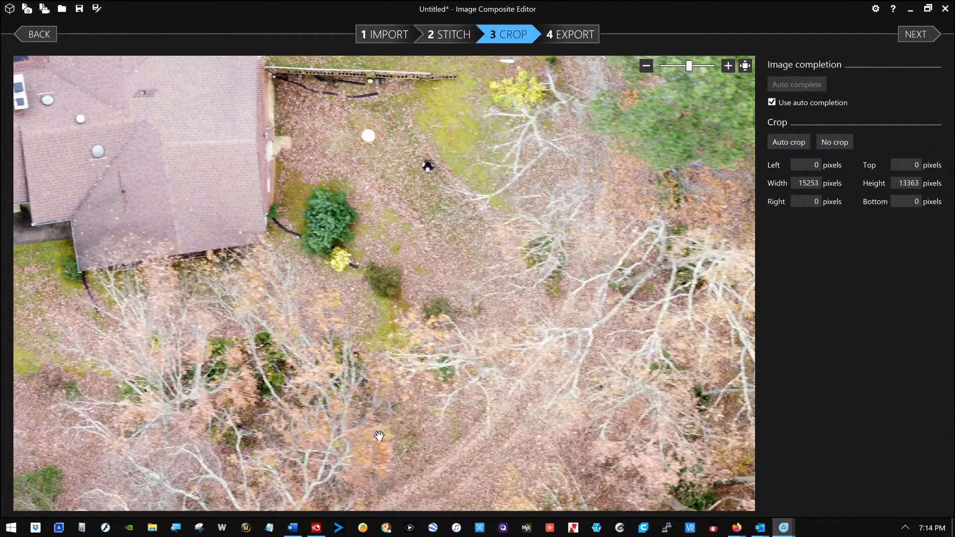
drag(379, 451, 411, 239)
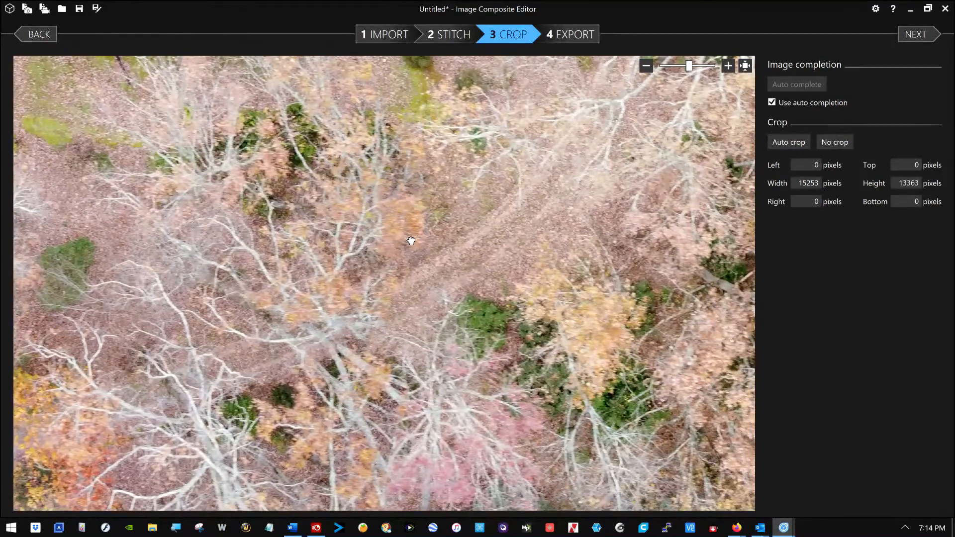
Step: Examine the woods below the house, the long driveway and the fields beside the road for stitching detail
scroll(411, 238, down, 2)
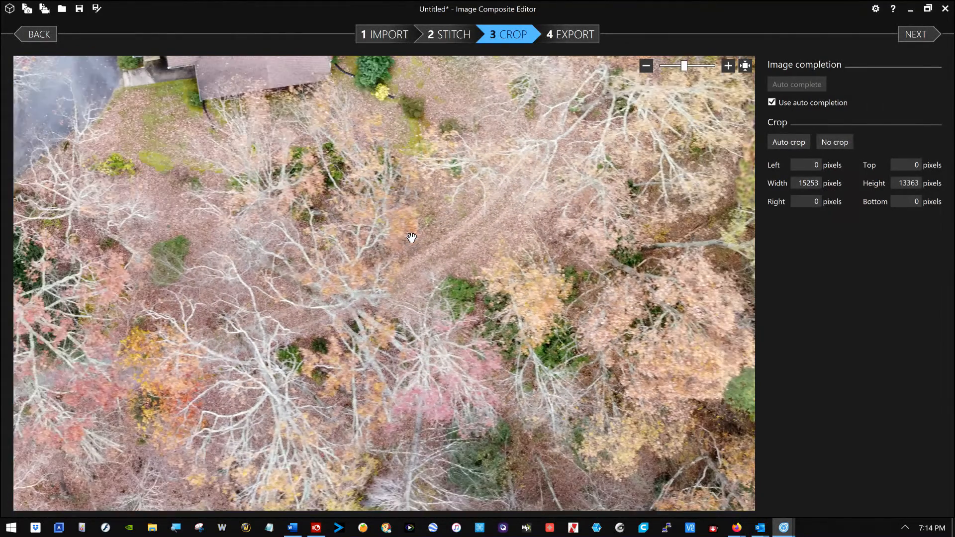
scroll(441, 297, up, 4)
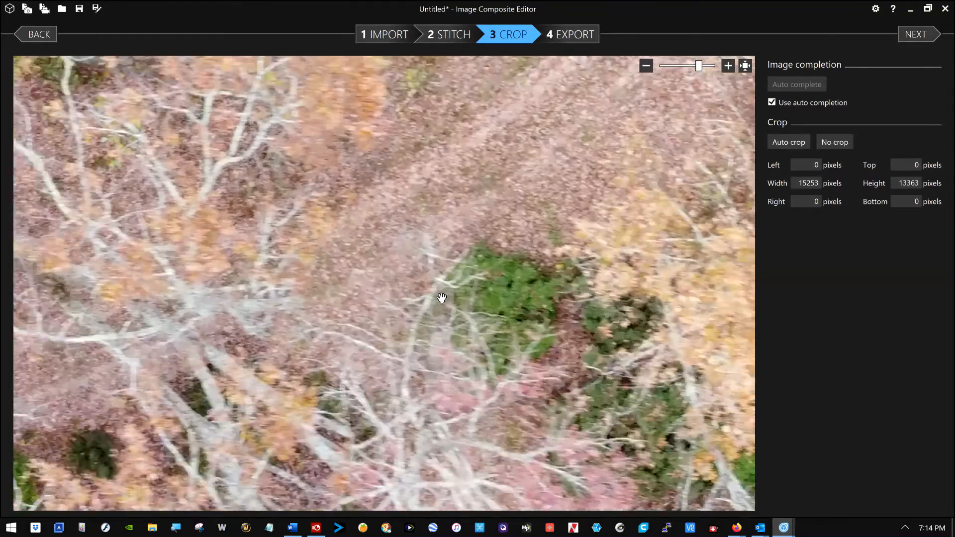
scroll(441, 297, down, 1)
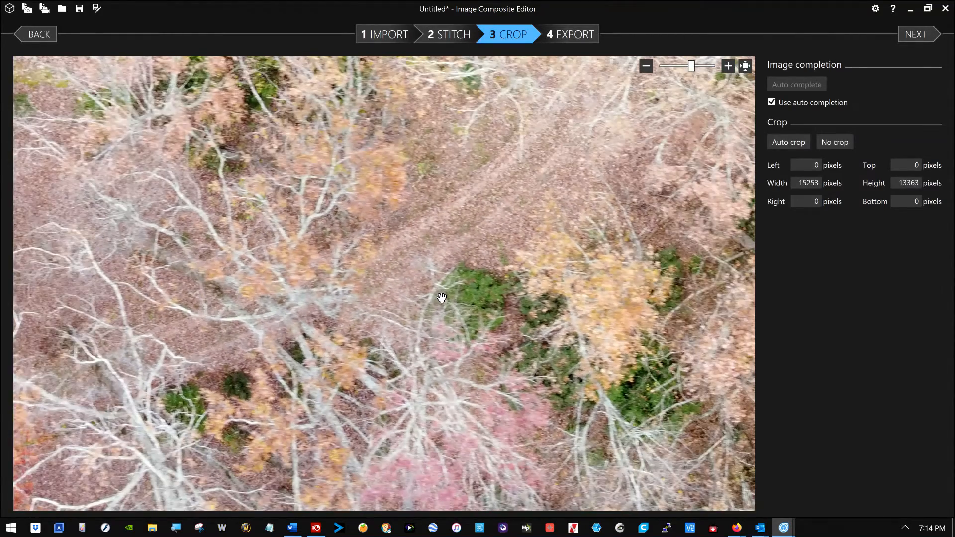
drag(363, 412, 370, 166)
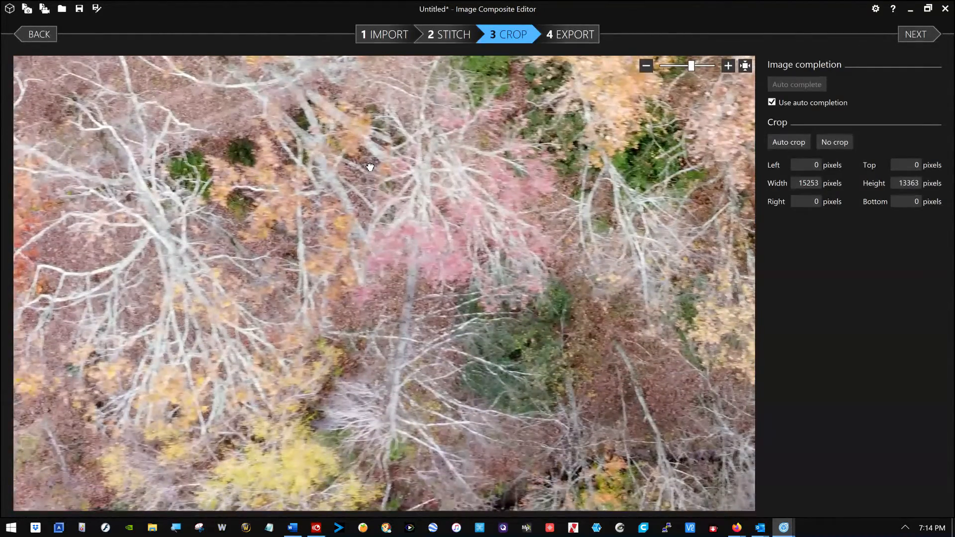
scroll(419, 241, down, 2)
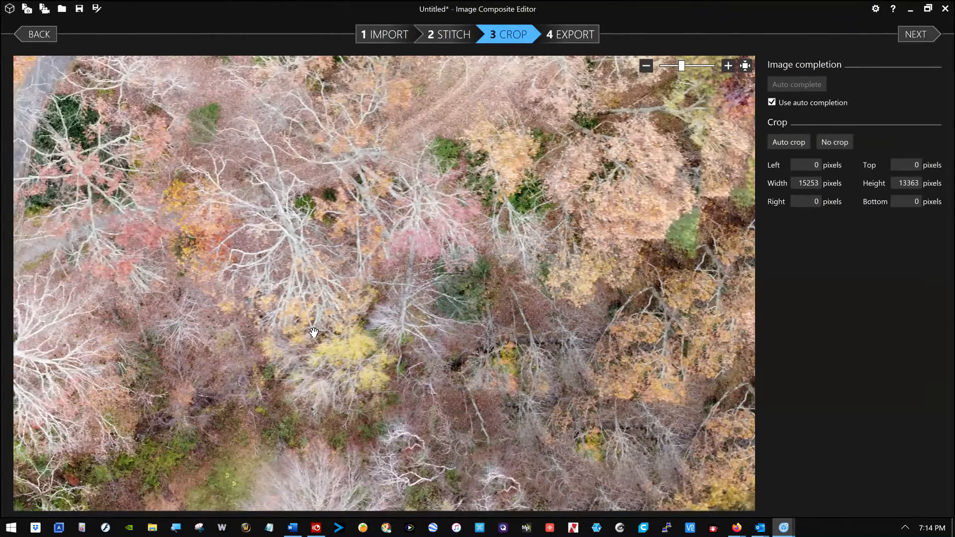
drag(273, 388, 422, 256)
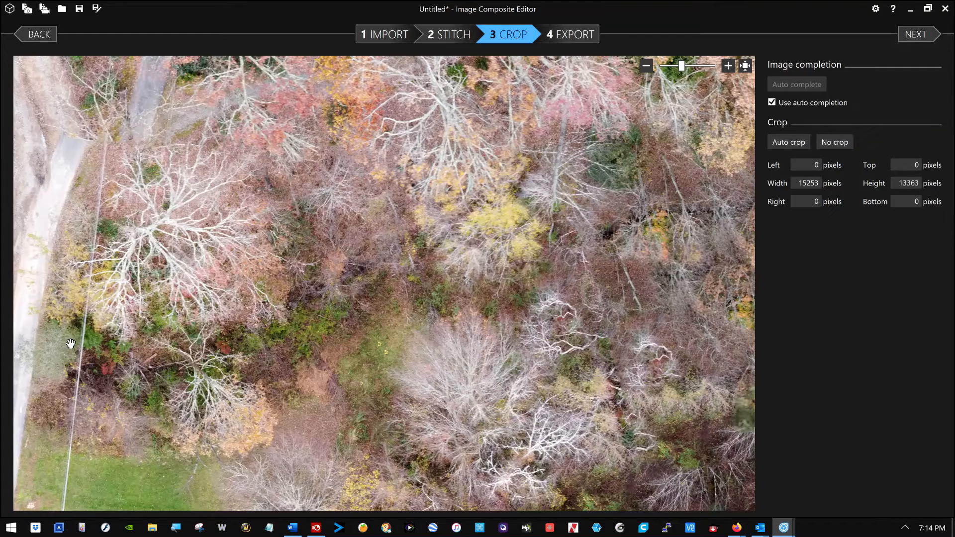
drag(100, 333, 335, 333)
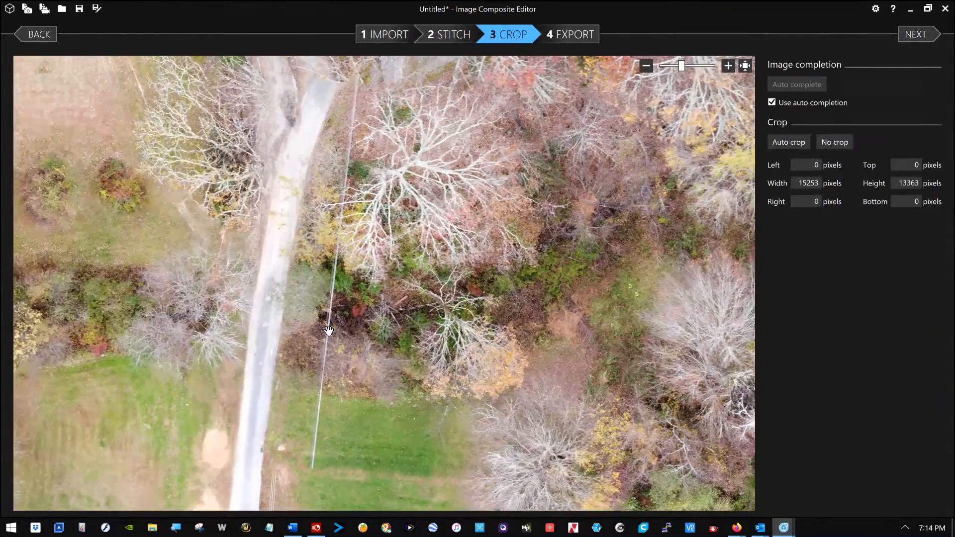
scroll(335, 333, down, 2)
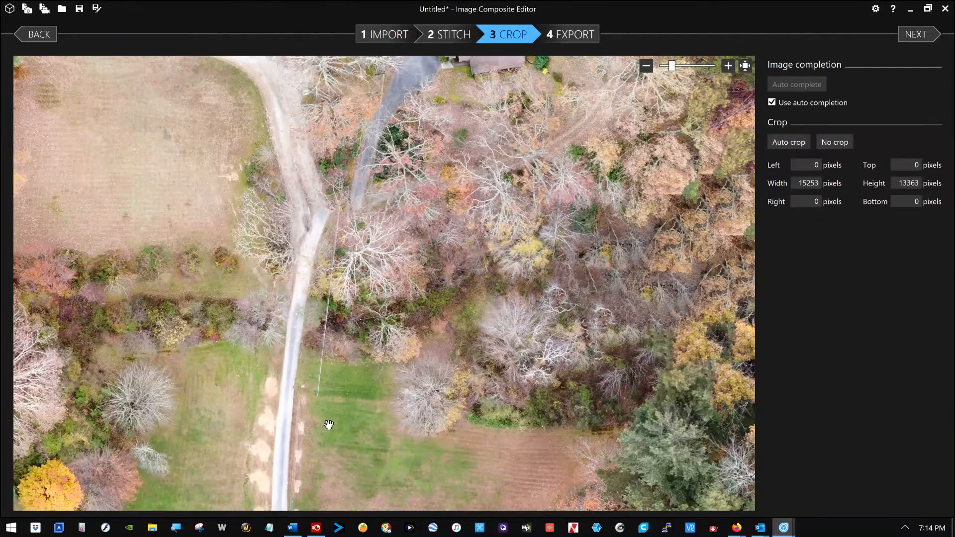
drag(256, 396, 402, 246)
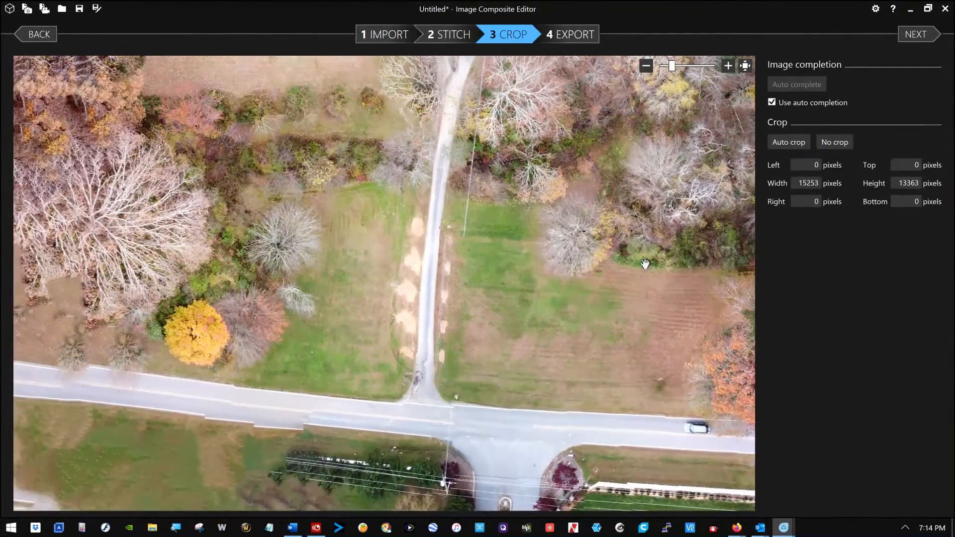
drag(177, 258, 195, 294)
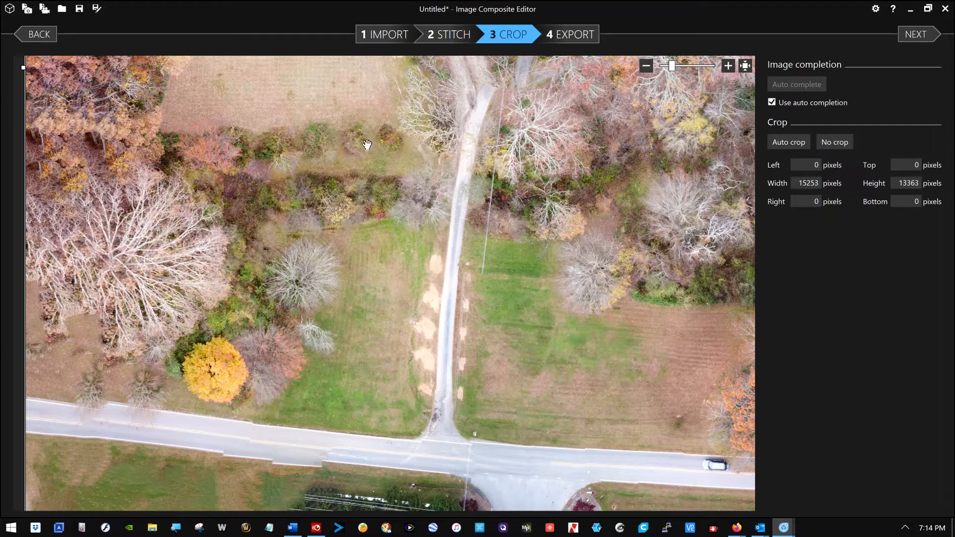
Step: Examine the dark-roofed house under construction, its parked vehicles and the adjacent framed structure for stitching detail
scroll(222, 259, up, 4)
scroll(220, 261, down, 5)
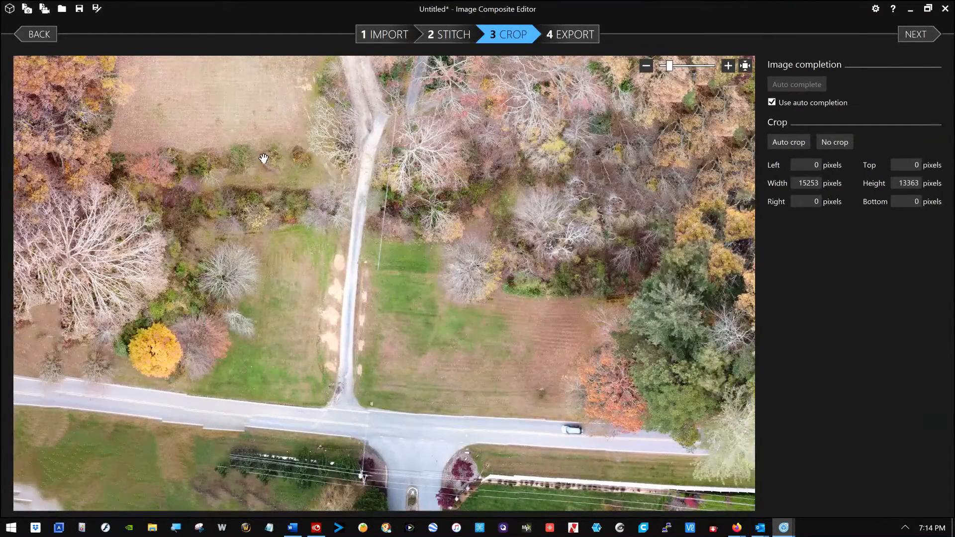
drag(278, 213, 446, 393)
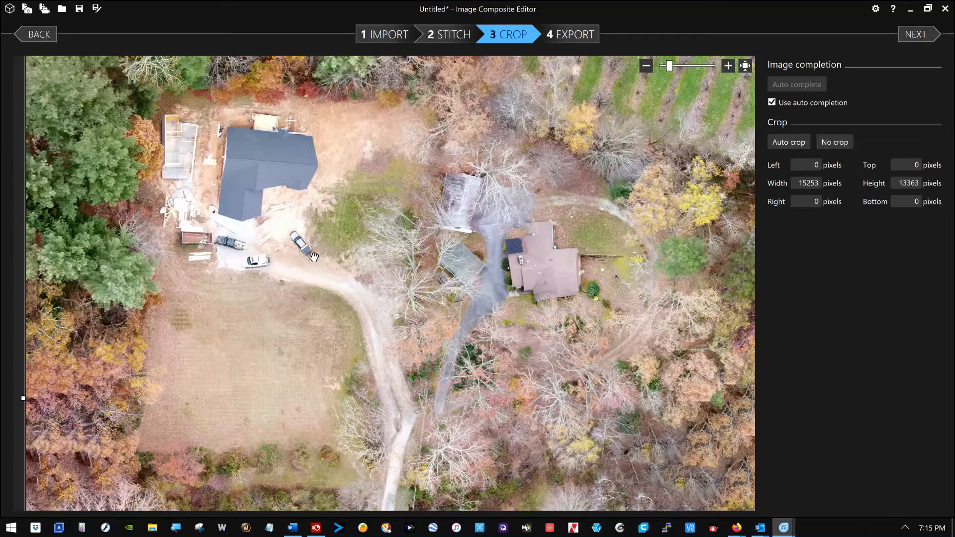
scroll(277, 252, up, 2)
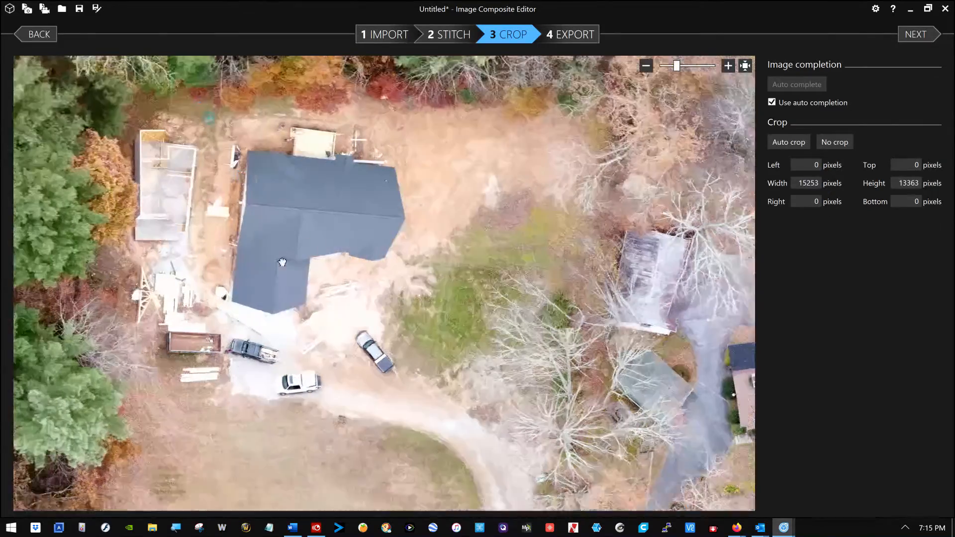
drag(282, 262, 309, 300)
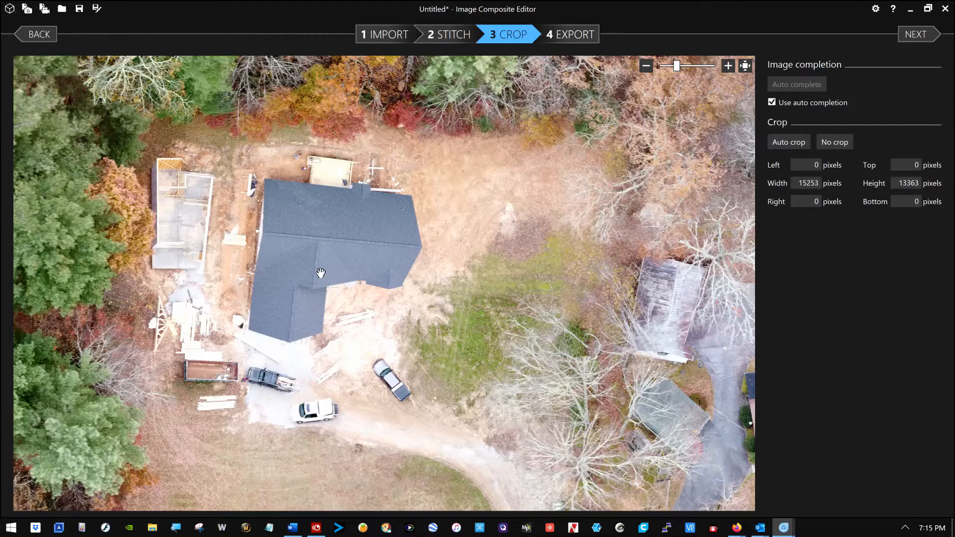
drag(302, 316, 335, 291)
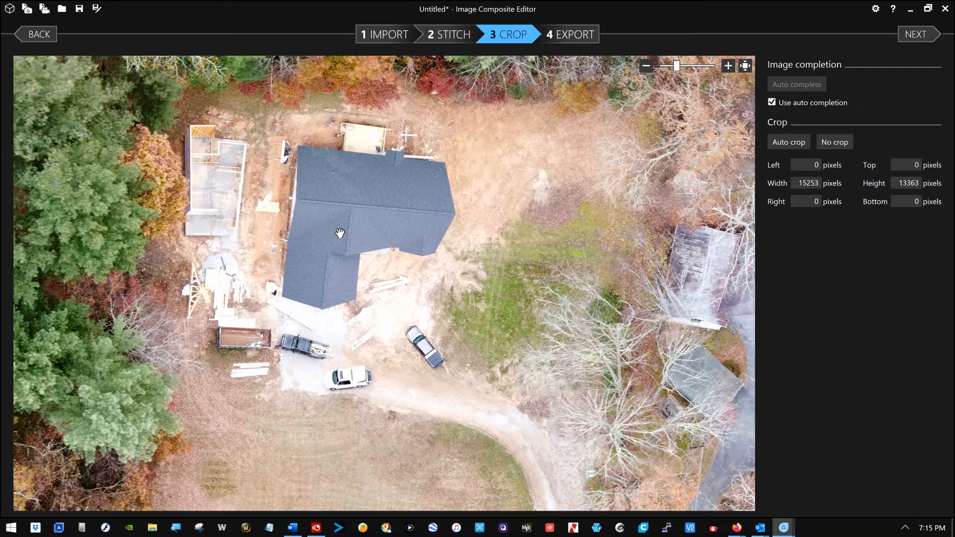
scroll(342, 227, up, 1)
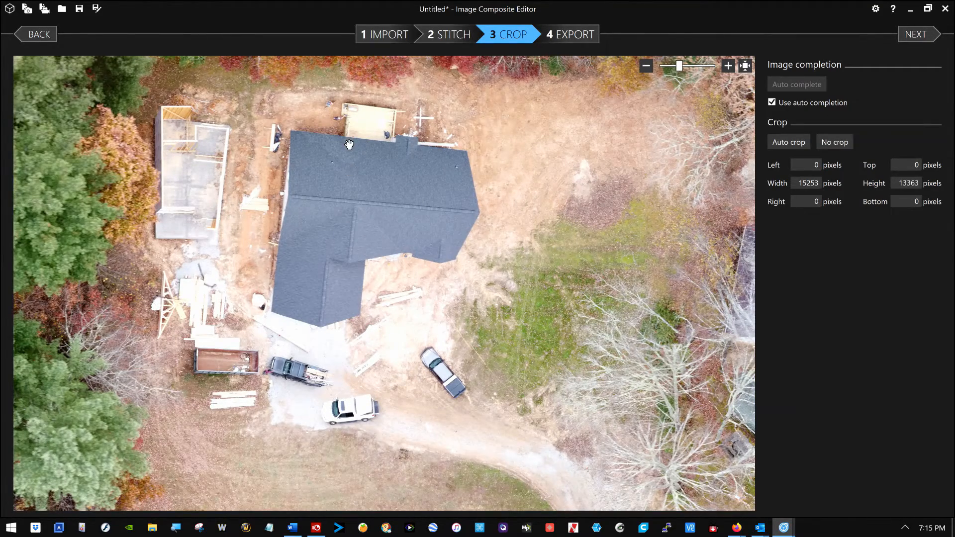
drag(348, 144, 341, 297)
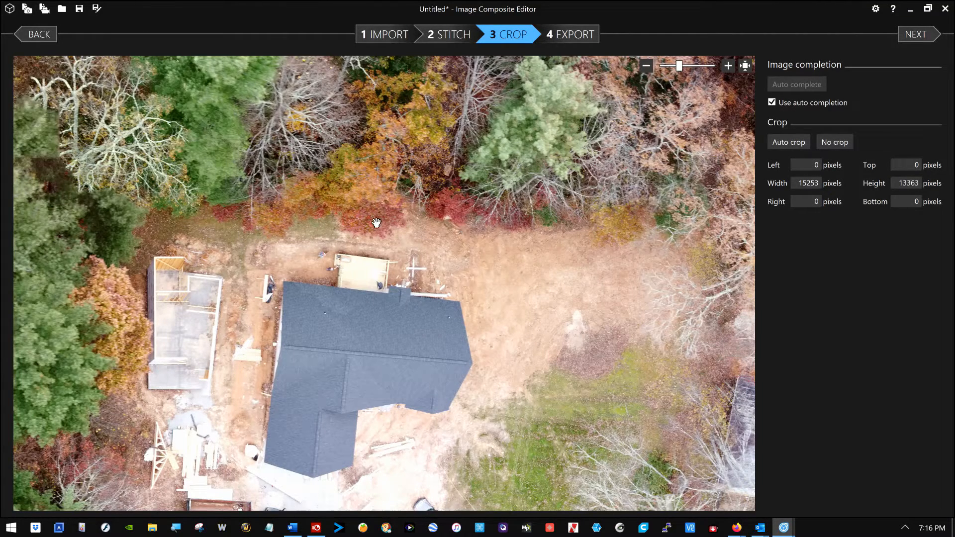
Step: Examine the wooden deck, roof edges, bare ground and autumn tree line behind the dark-roofed house up close
mouse_move(368, 119)
mouse_down()
mouse_move(361, 265)
mouse_move(437, 231)
mouse_move(383, 151)
mouse_move(384, 131)
mouse_up()
scroll(389, 223, up, 1)
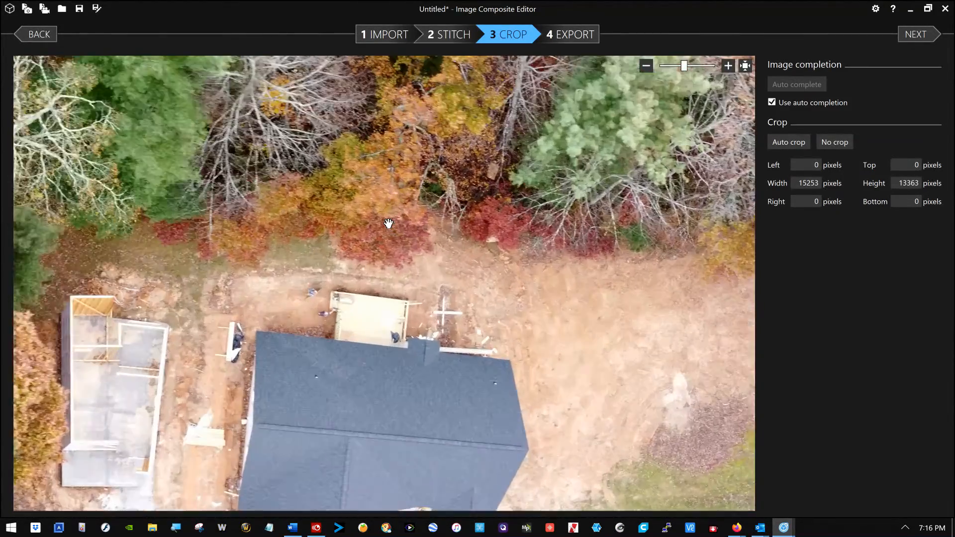
scroll(388, 223, up, 1)
scroll(389, 222, down, 3)
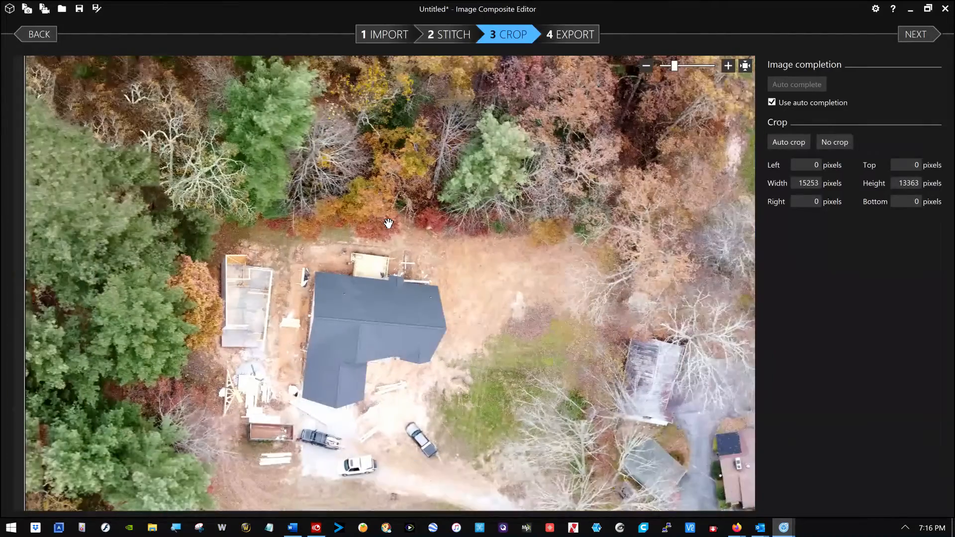
scroll(388, 223, up, 1)
drag(446, 281, 396, 302)
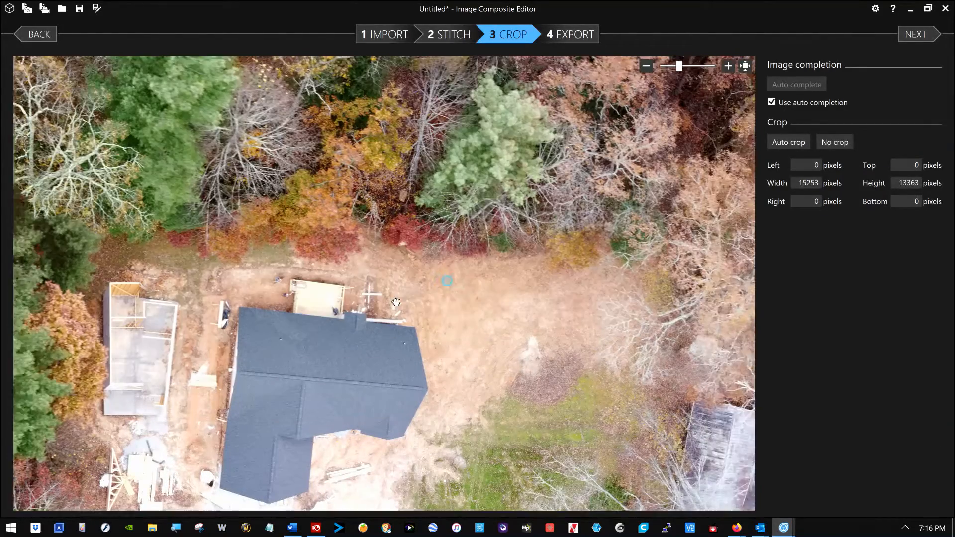
scroll(367, 303, up, 2)
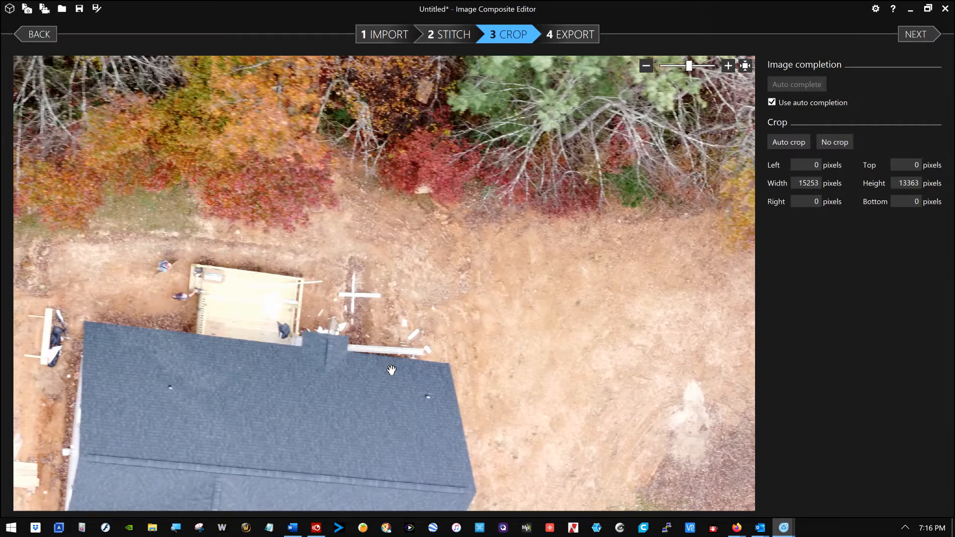
scroll(391, 370, down, 1)
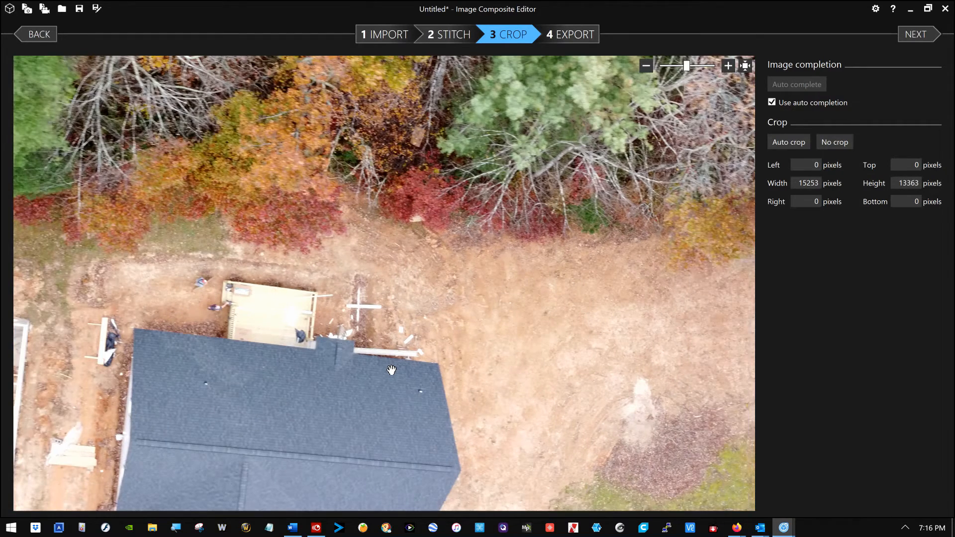
scroll(391, 370, down, 1)
drag(386, 373, 373, 252)
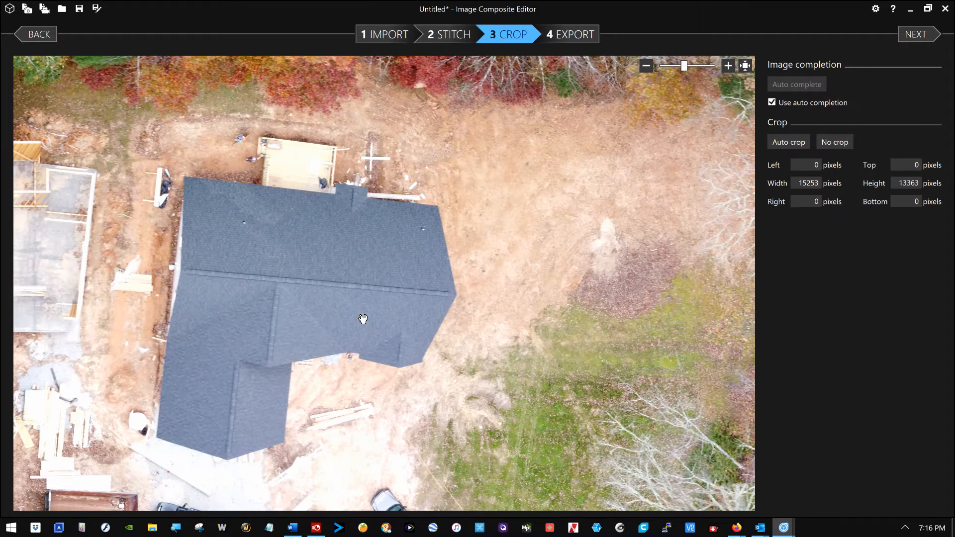
Step: Examine the vehicles and gravel driveway in front of the dark-roofed house, and review the whole panorama
scroll(363, 319, down, 2)
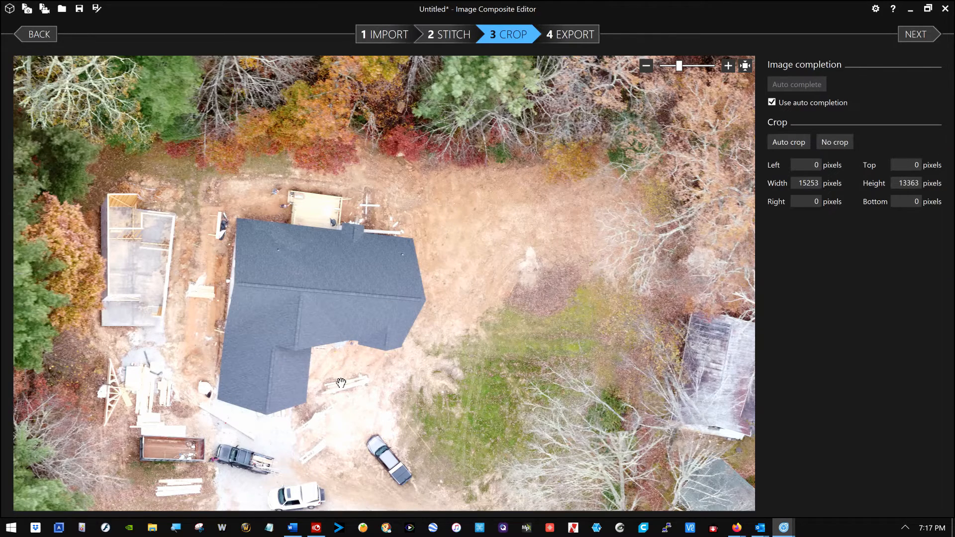
scroll(341, 383, down, 1)
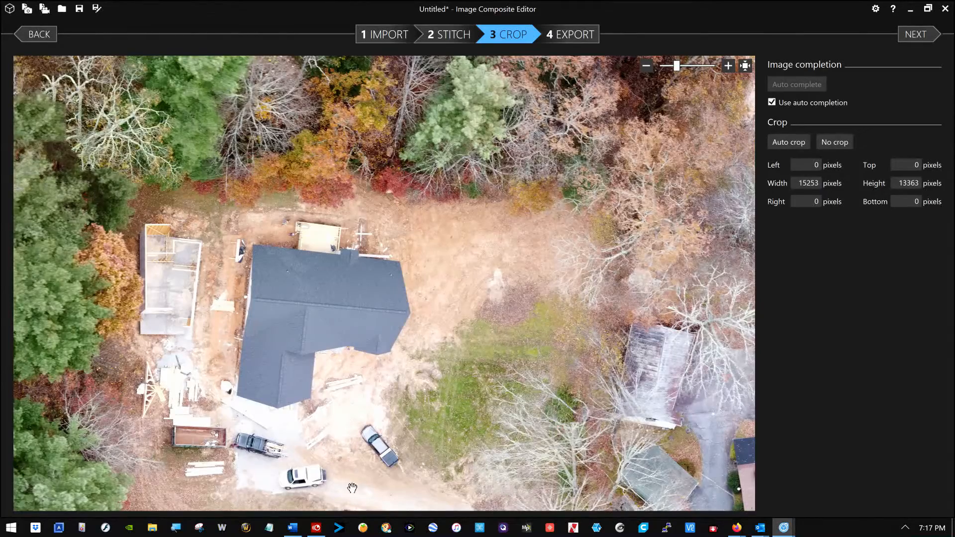
drag(352, 488, 338, 332)
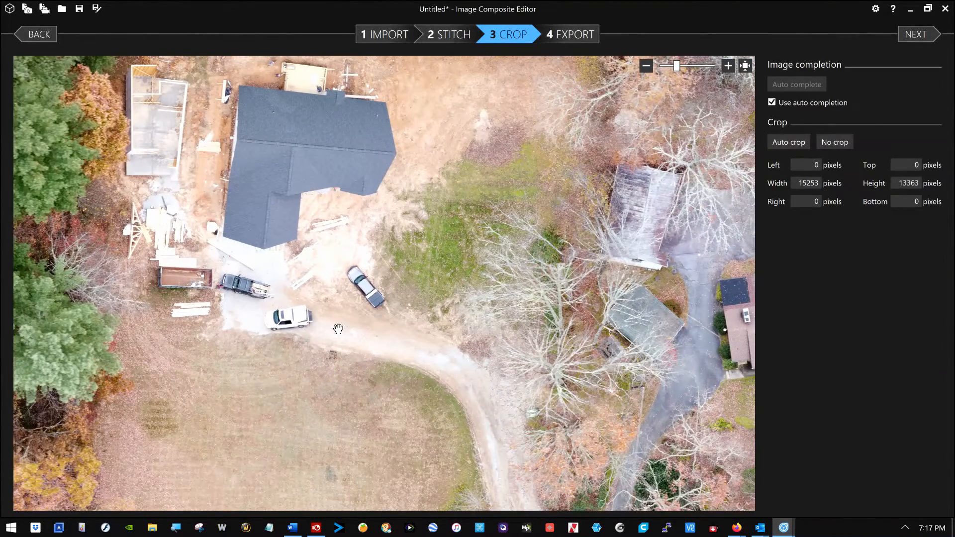
scroll(338, 328, down, 4)
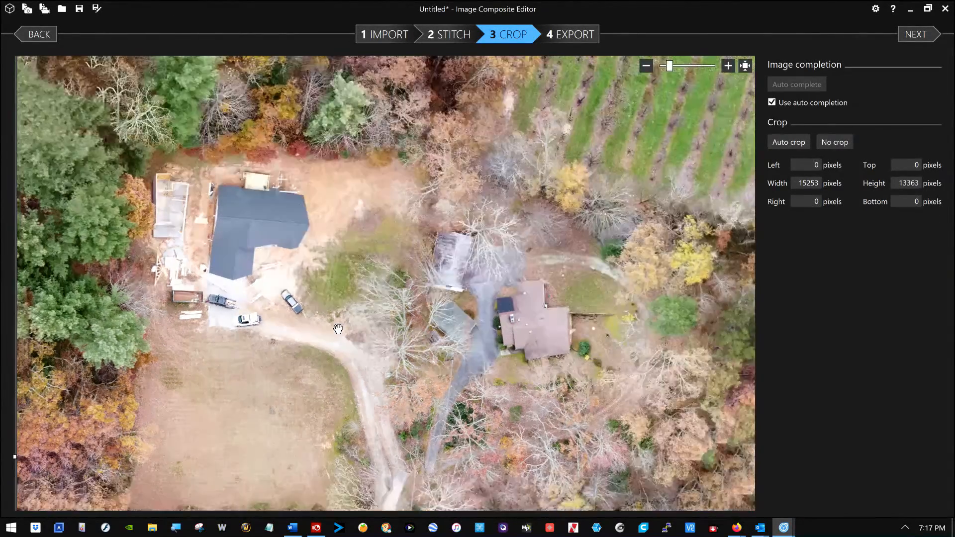
scroll(338, 329, down, 1)
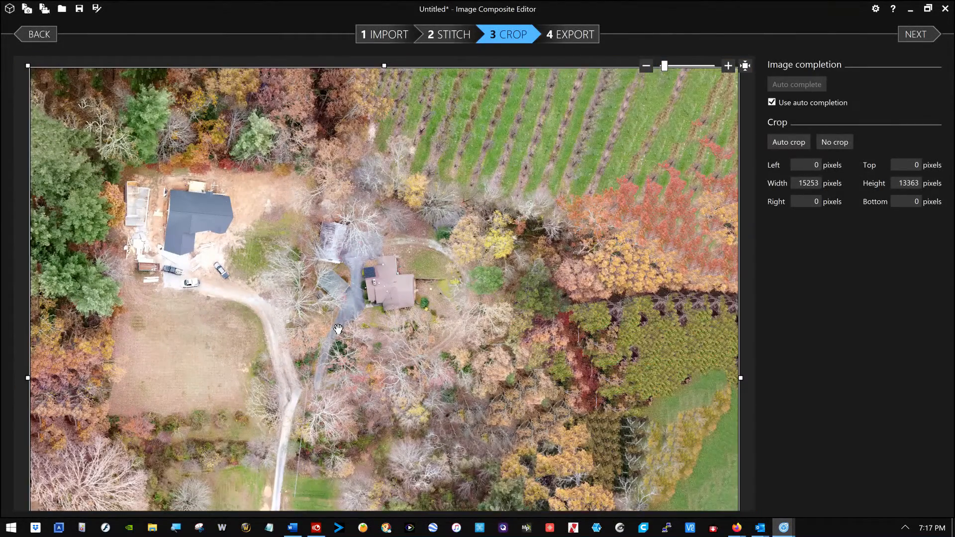
scroll(338, 328, down, 1)
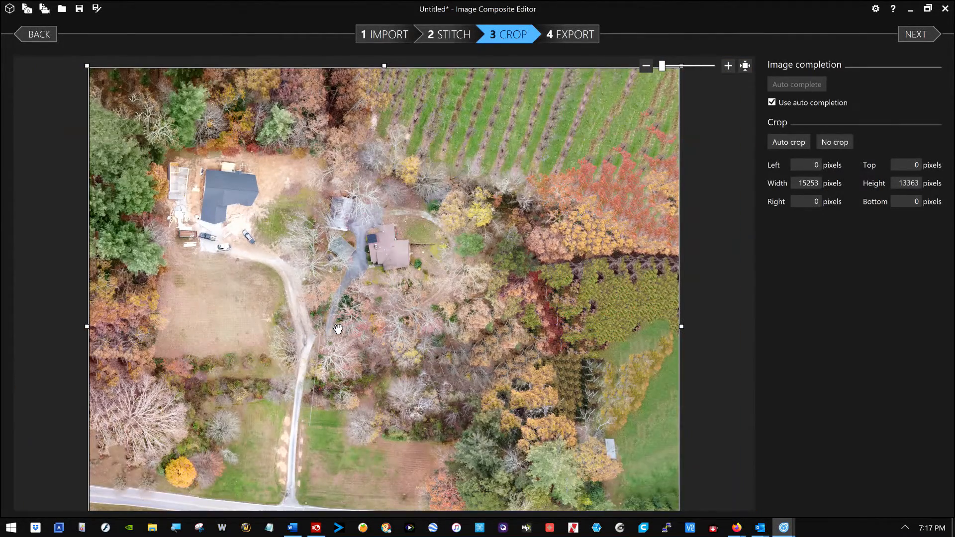
scroll(338, 329, down, 1)
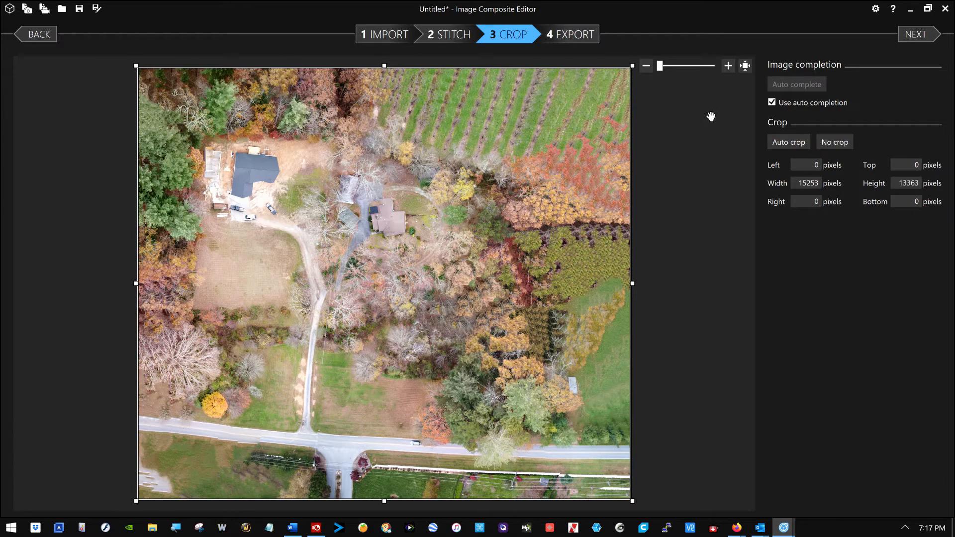
Step: Proceed to the export stage and set the JPEG image quality to 100
click(916, 38)
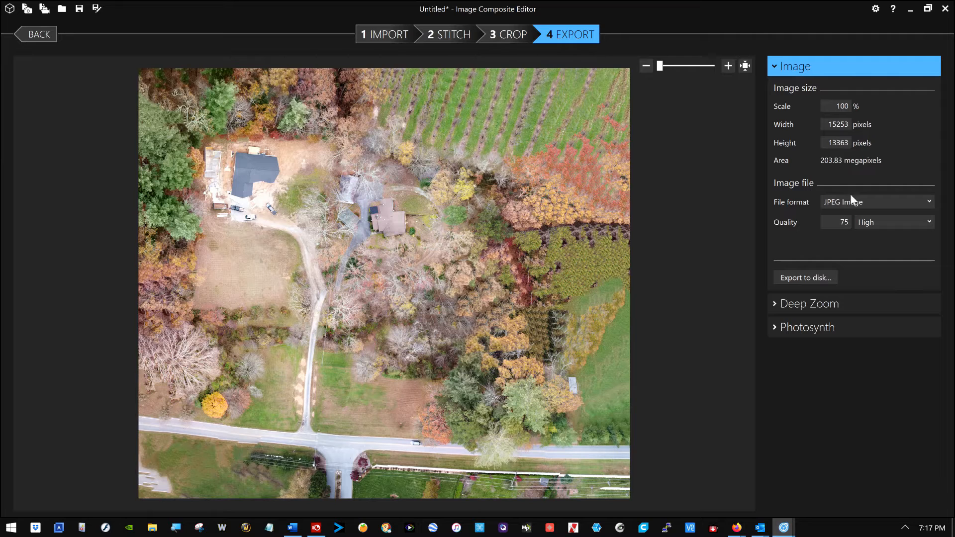
double_click(837, 223)
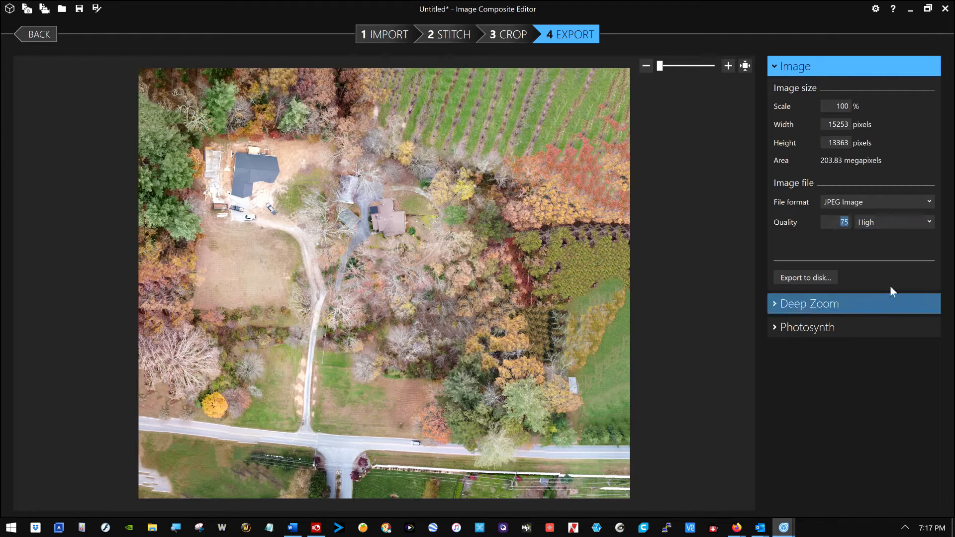
text(100)
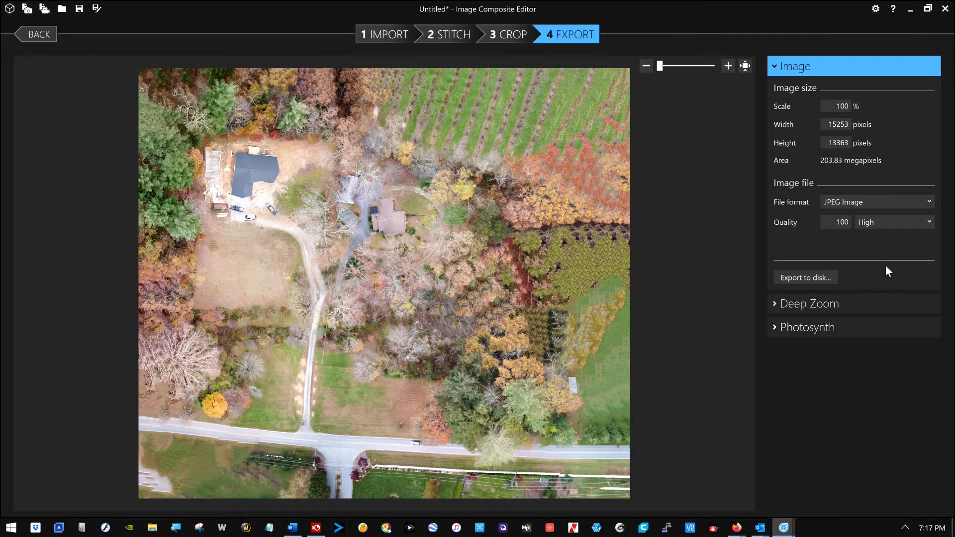
Step: Export the panorama to disk in the Map Photos folder as the JPEG file Map Mission Home 1.jpg
click(791, 278)
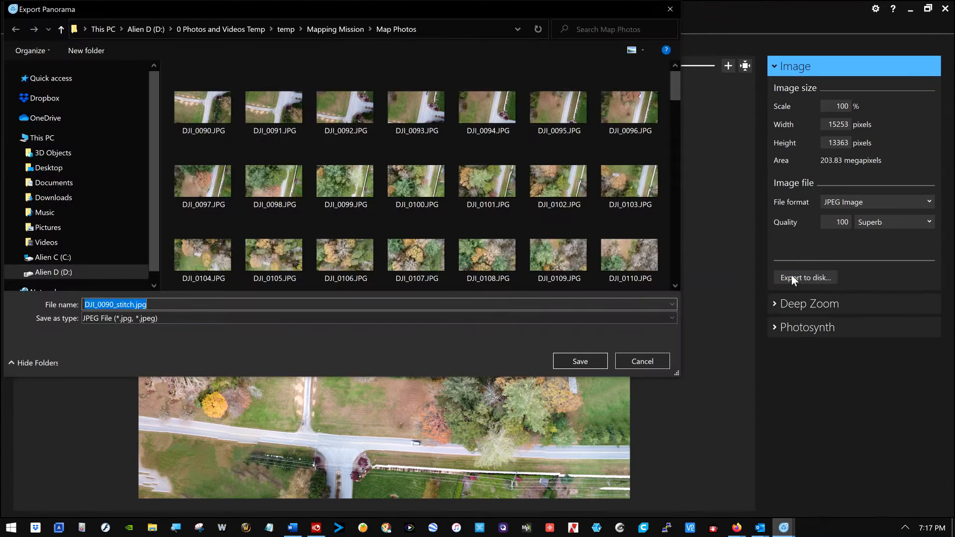
drag(680, 88, 683, 279)
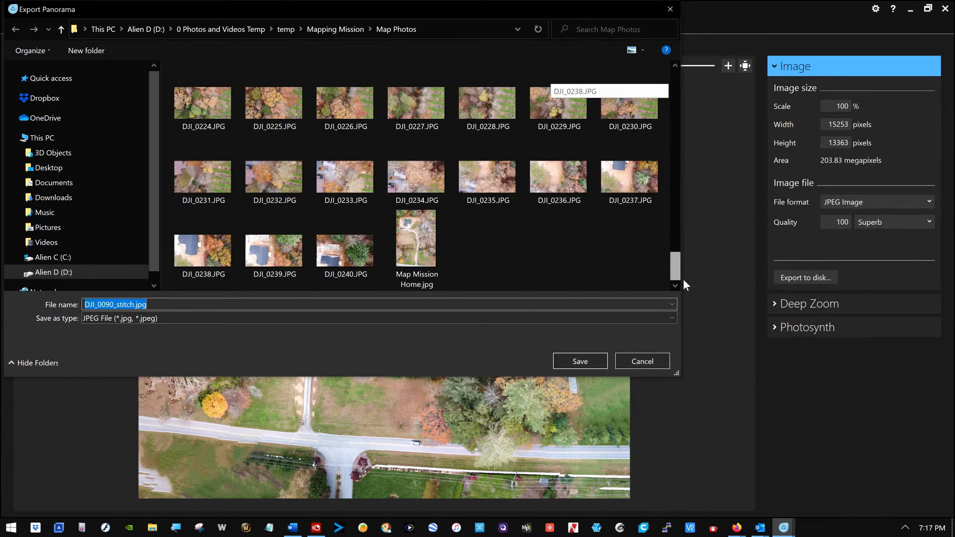
click(429, 257)
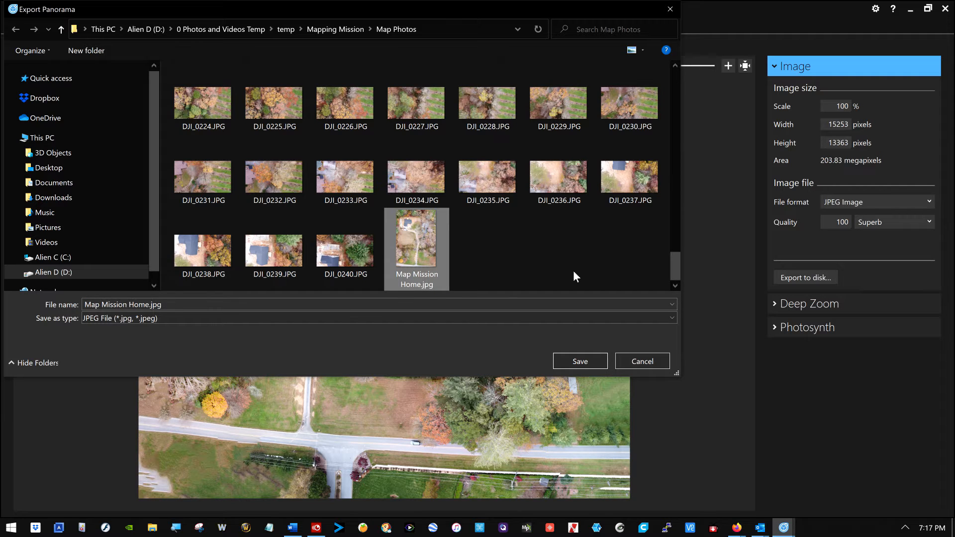
click(196, 310)
key(Right)
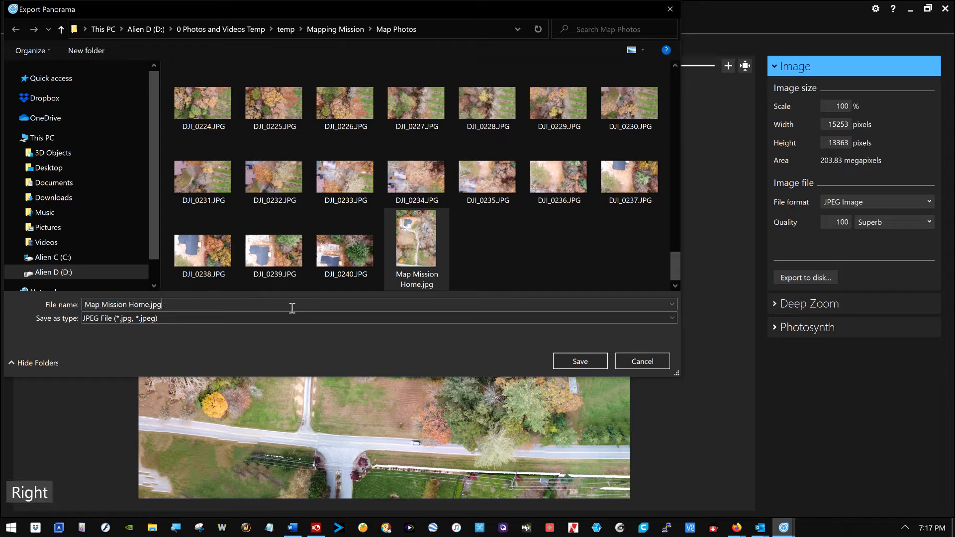
key(Left)
key(Left)
key(Left)
key(Left)
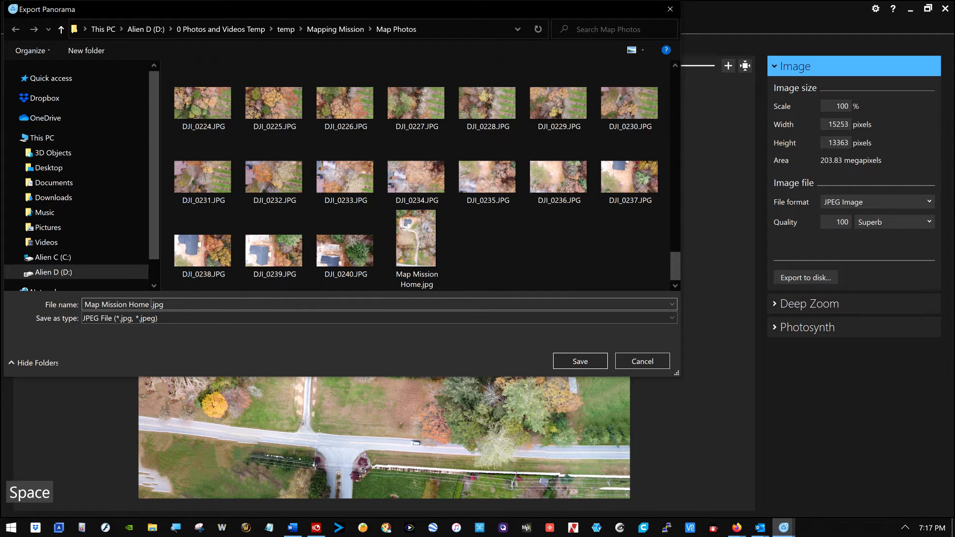
text(1)
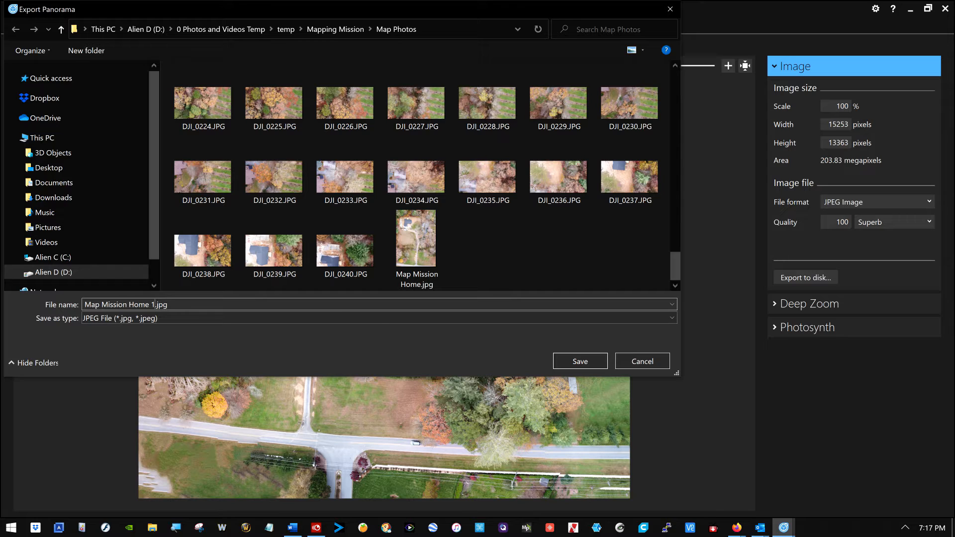
click(579, 361)
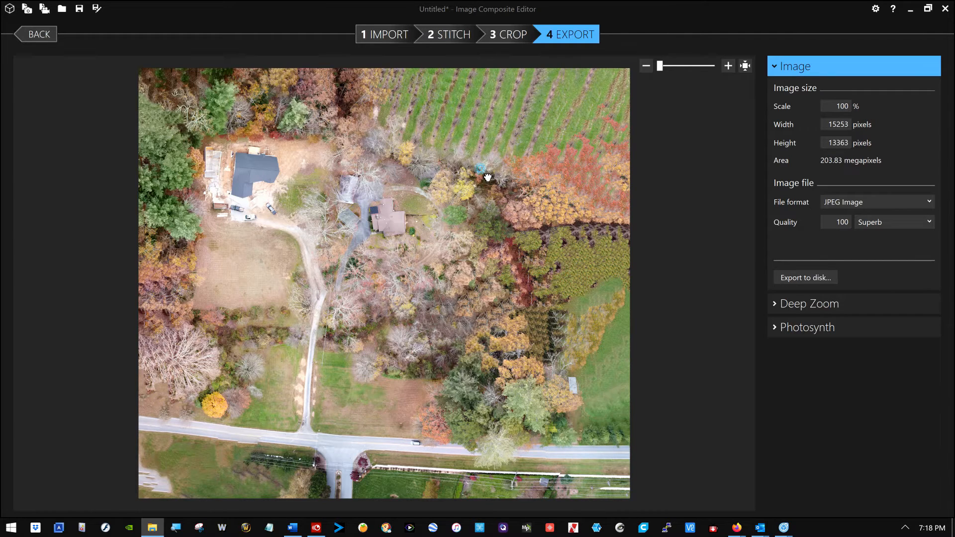
click(486, 175)
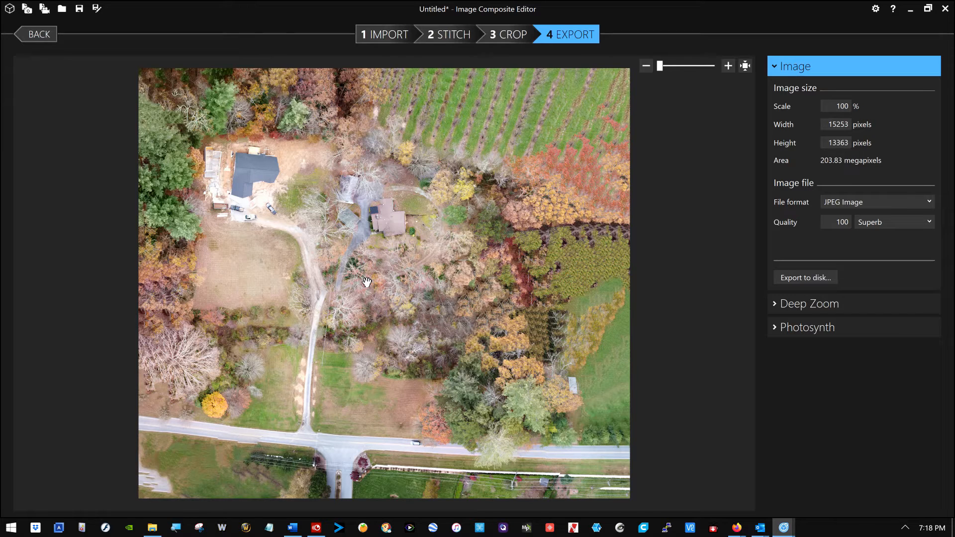
key(F11)
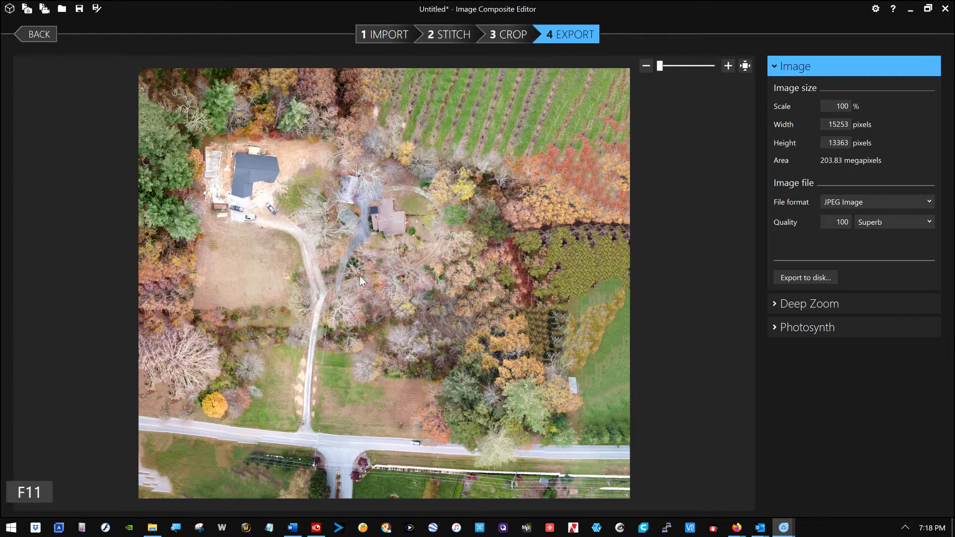